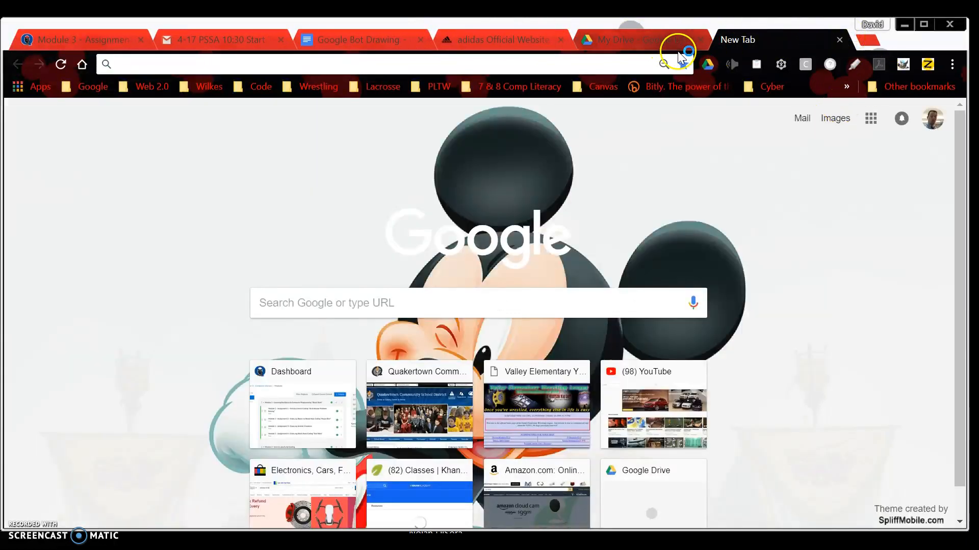
Go to My Drive in Google Drive and open the Google Bot Drawing file
{"action": "left_click", "coordinate": [700, 40]}
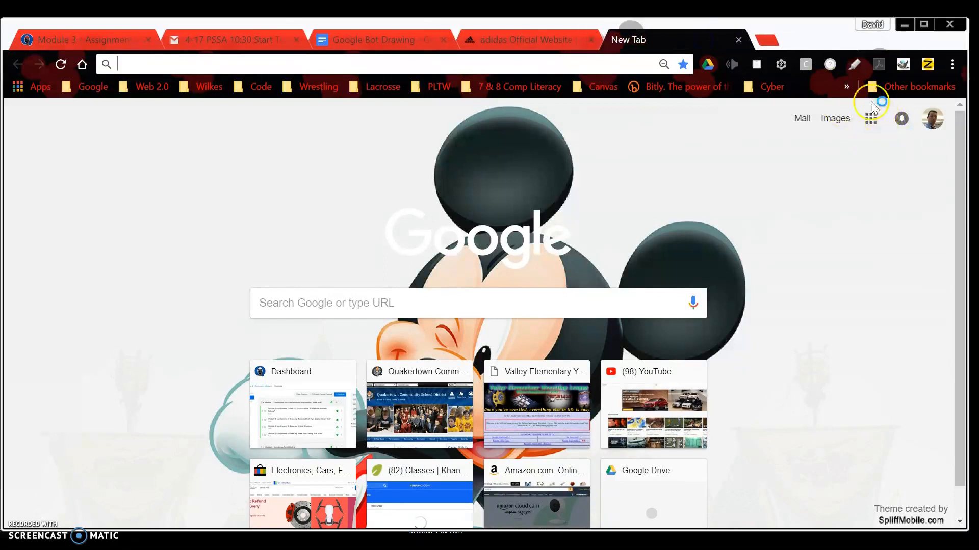
{"action": "left_click", "coordinate": [871, 121]}
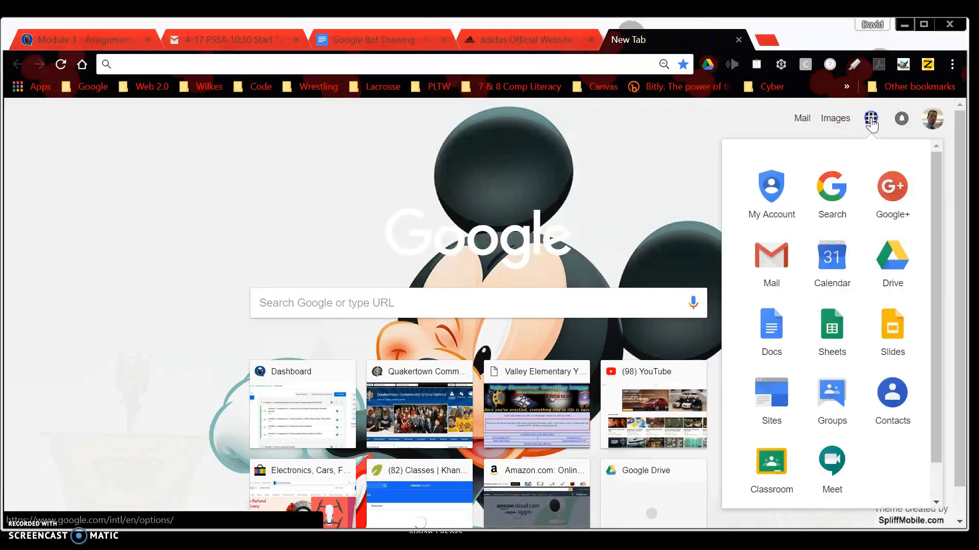
{"action": "left_click", "coordinate": [889, 262]}
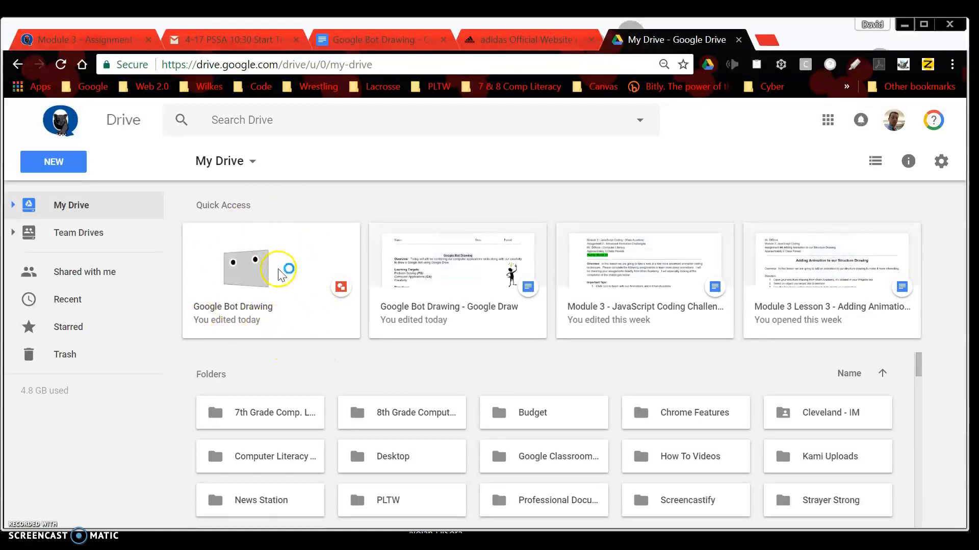
{"action": "left_click", "coordinate": [87, 299]}
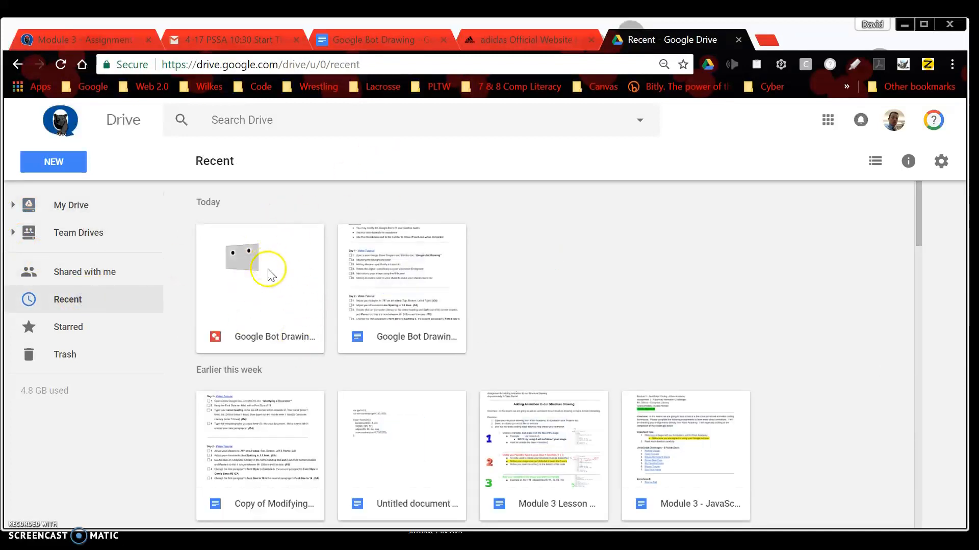
{"action": "left_click", "coordinate": [76, 205]}
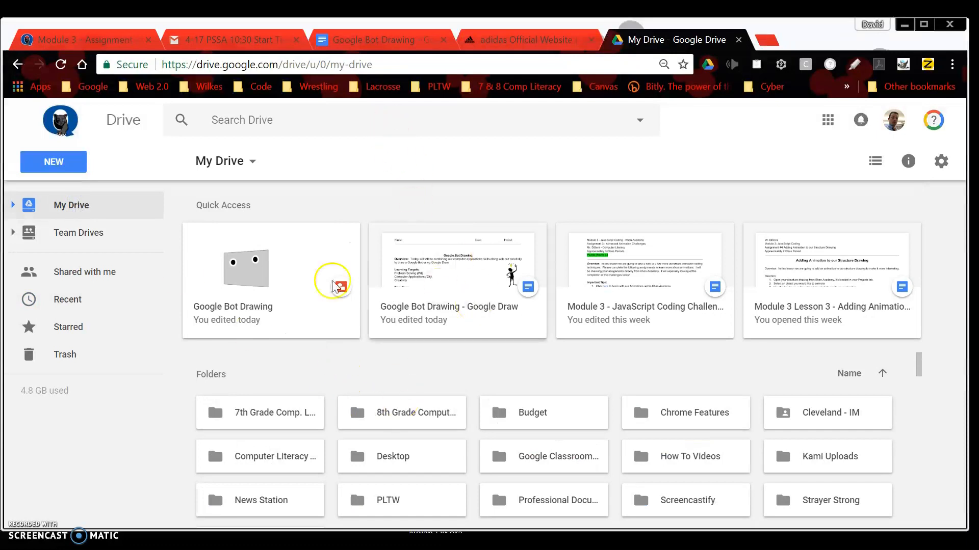
{"action": "double_click", "coordinate": [283, 255]}
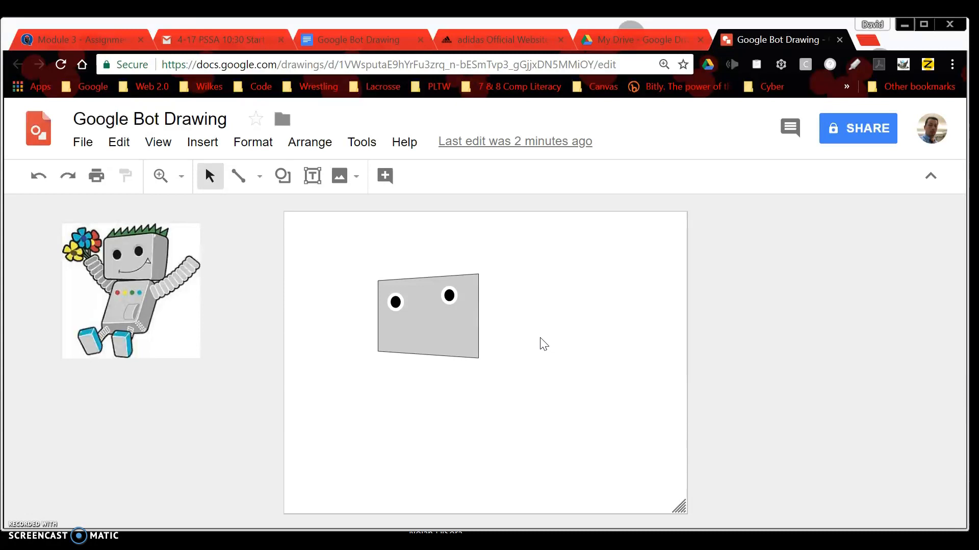
Examine the robot head's shape choices, its rotate and flip options, and its solid fill colour
{"action": "left_click", "coordinate": [442, 344]}
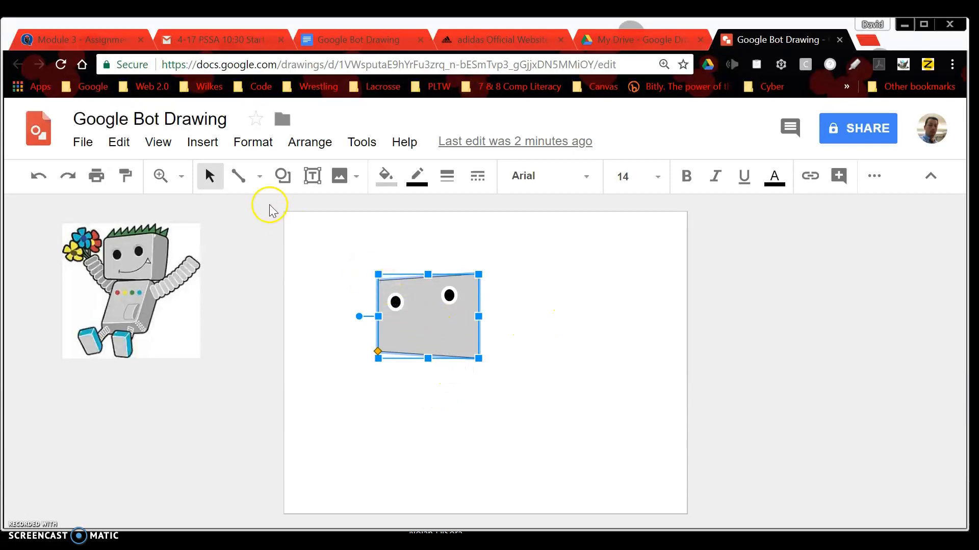
{"action": "left_click", "coordinate": [341, 310]}
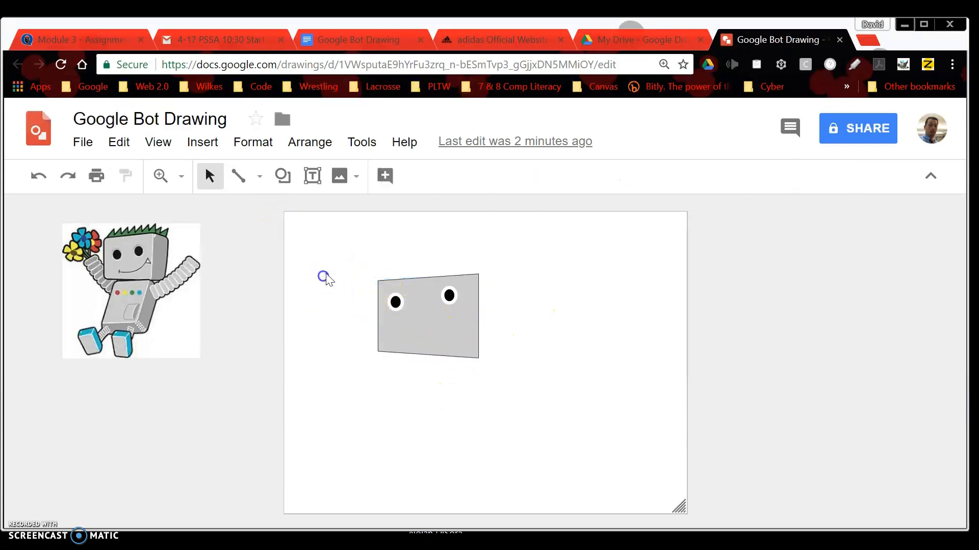
{"action": "left_click", "coordinate": [284, 179]}
{"action": "mouse_move", "coordinate": [289, 209]}
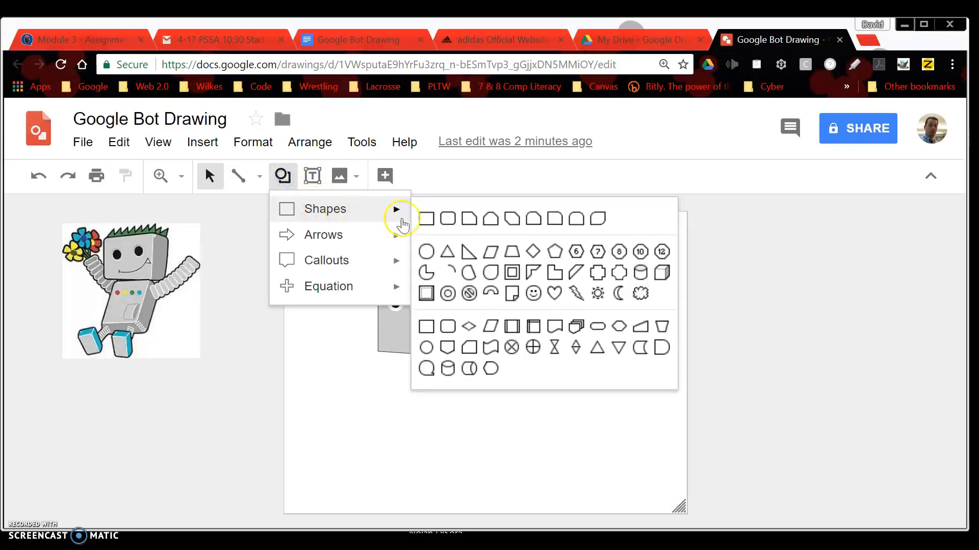
{"action": "left_click", "coordinate": [384, 442]}
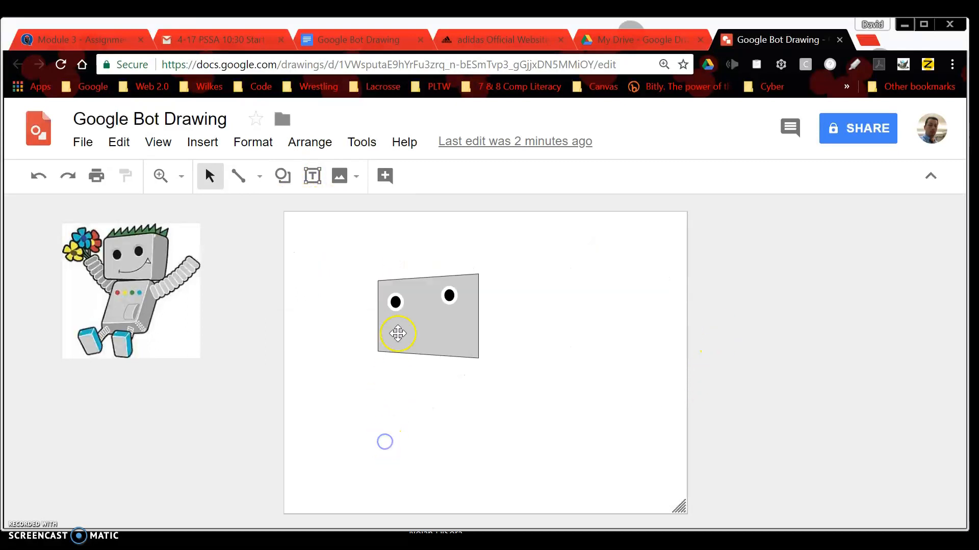
{"action": "left_click", "coordinate": [424, 340]}
{"action": "left_click", "coordinate": [377, 350]}
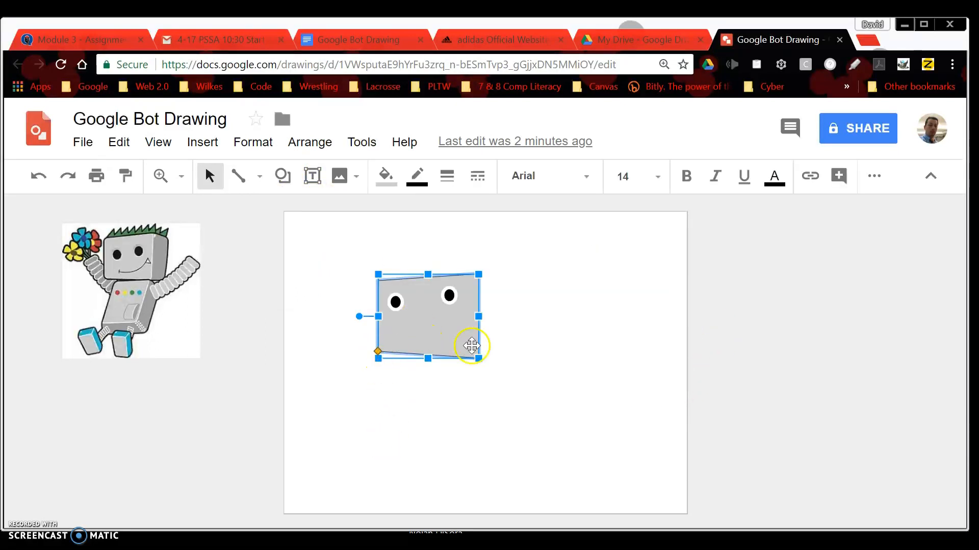
{"action": "right_click", "coordinate": [447, 334]}
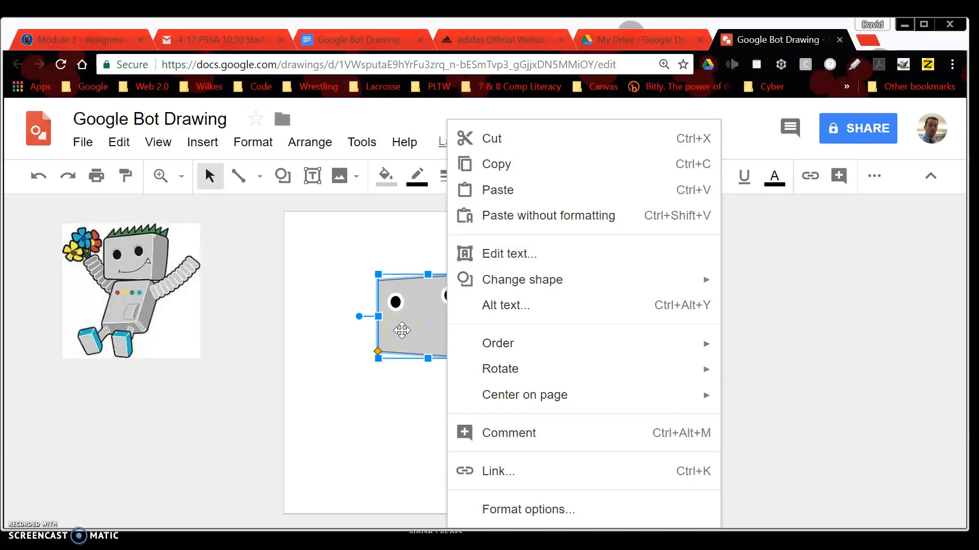
{"action": "mouse_move", "coordinate": [512, 376]}
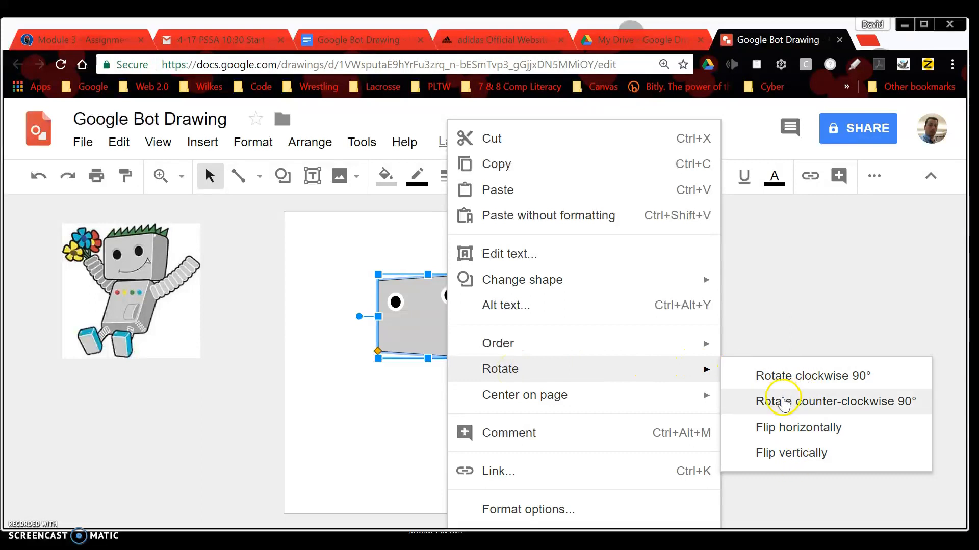
{"action": "left_click", "coordinate": [796, 298]}
{"action": "left_click", "coordinate": [582, 311]}
{"action": "left_click", "coordinate": [434, 324]}
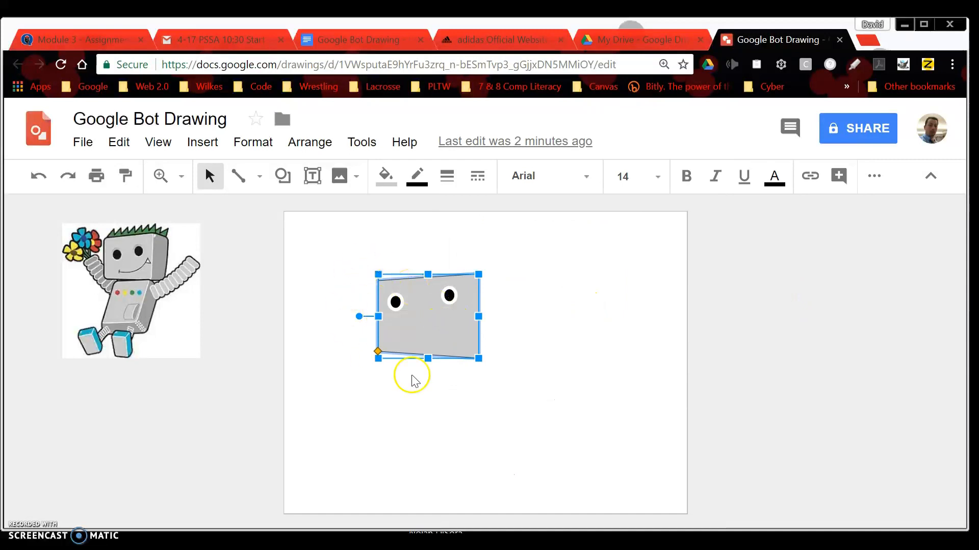
{"action": "left_click", "coordinate": [386, 176]}
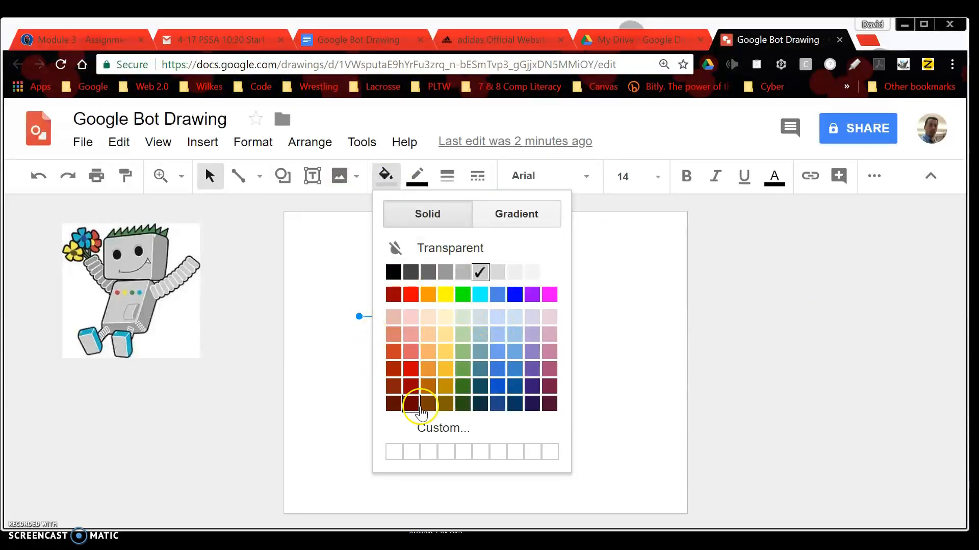
{"action": "left_click", "coordinate": [628, 391]}
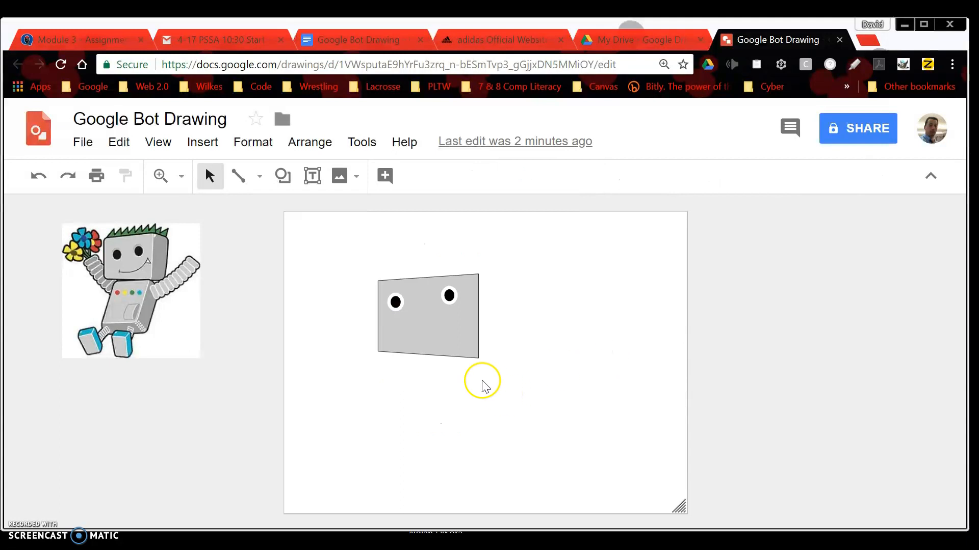
Examine the left eye's oval shape, border colour and border weight
{"action": "left_click", "coordinate": [394, 302]}
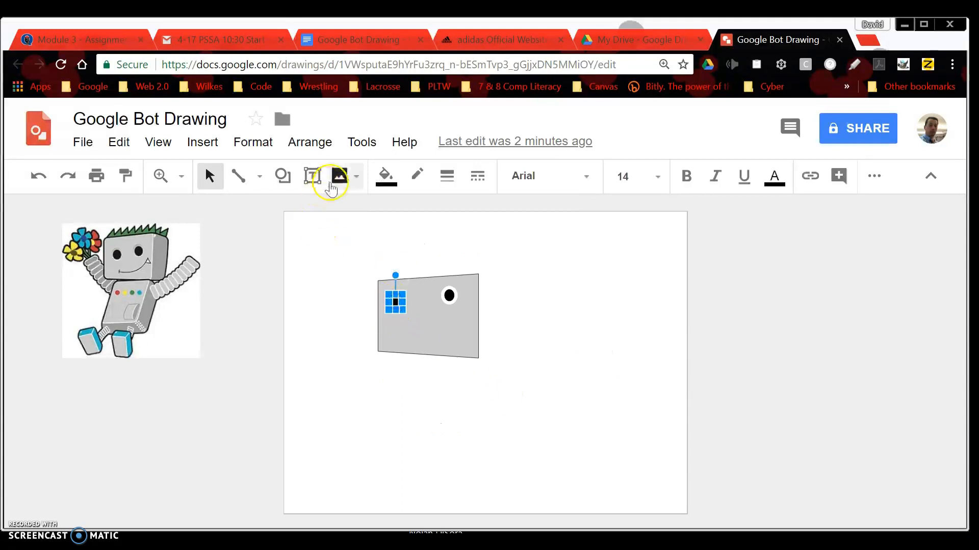
{"action": "left_click", "coordinate": [291, 176]}
{"action": "mouse_move", "coordinate": [337, 206]}
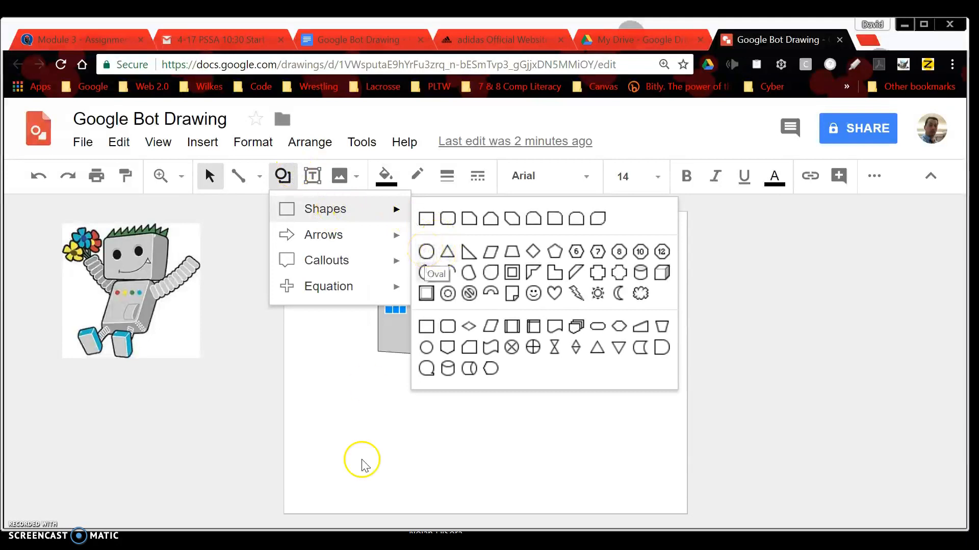
{"action": "left_click", "coordinate": [399, 410]}
{"action": "left_click", "coordinate": [397, 304]}
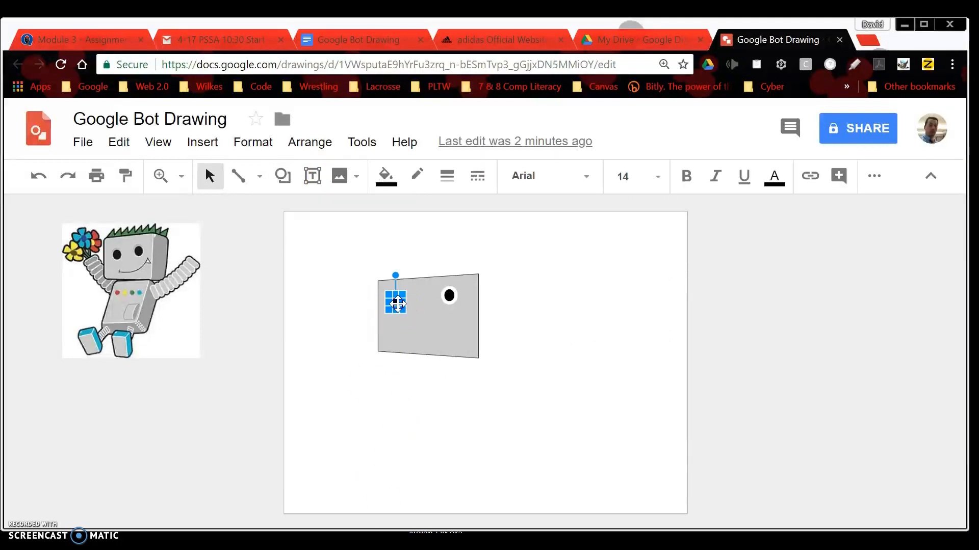
{"action": "left_click", "coordinate": [416, 174]}
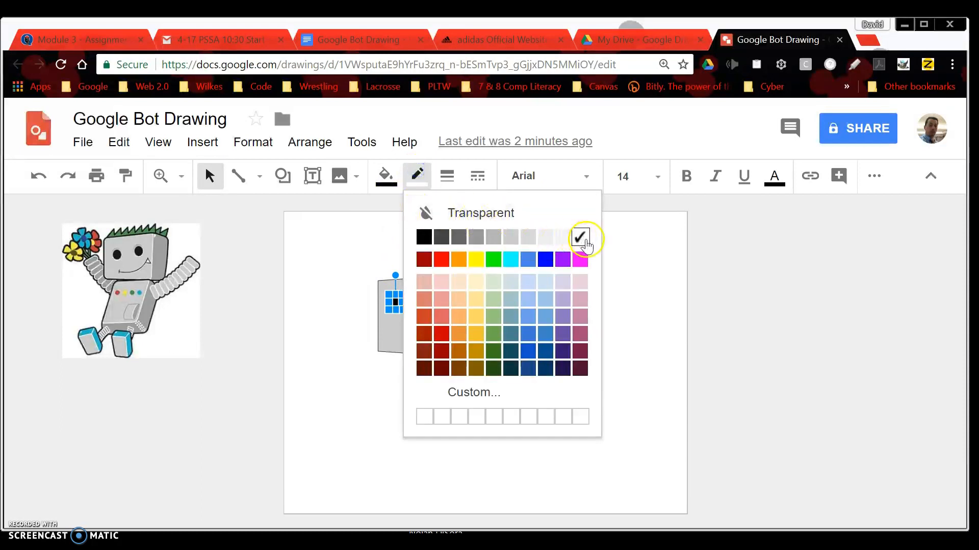
{"action": "left_click", "coordinate": [448, 178]}
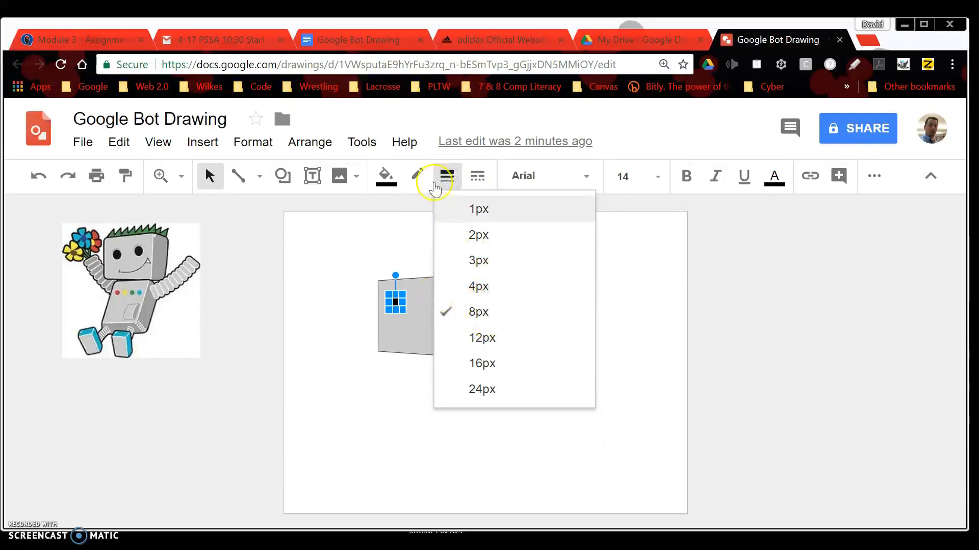
{"action": "left_click", "coordinate": [336, 327]}
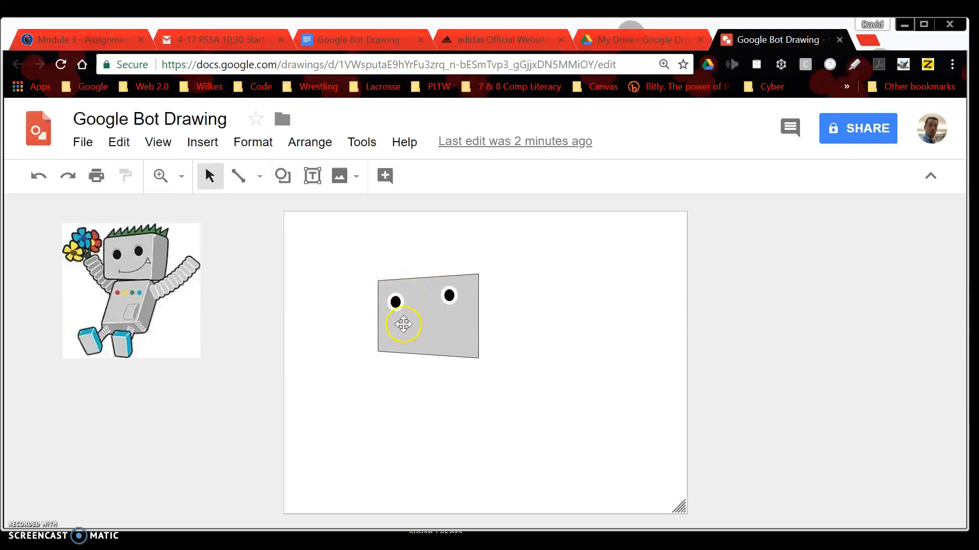
Try to move the left eye inward on the robot head, and undo the move
{"action": "left_click", "coordinate": [395, 301]}
{"action": "left_click", "coordinate": [448, 295]}
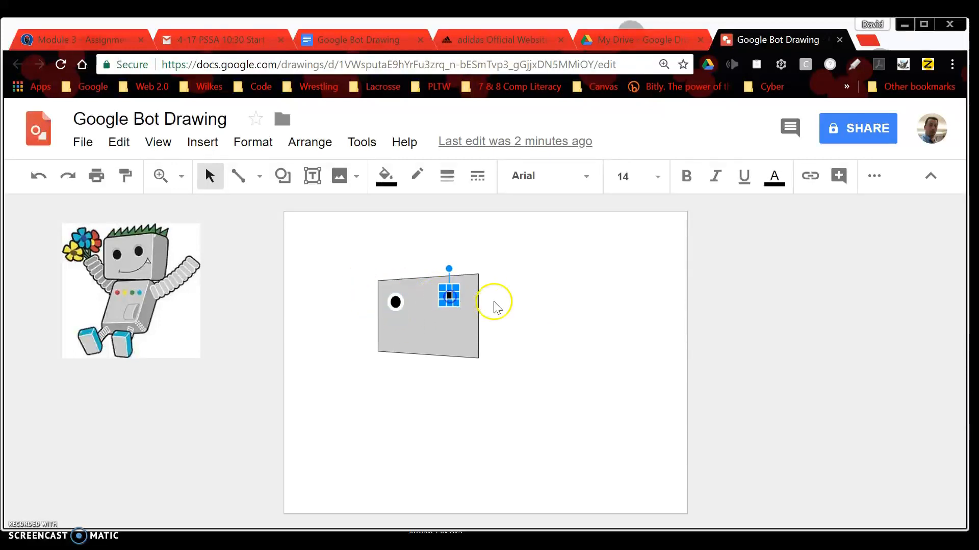
{"action": "left_click", "coordinate": [519, 304]}
{"action": "left_click", "coordinate": [393, 300]}
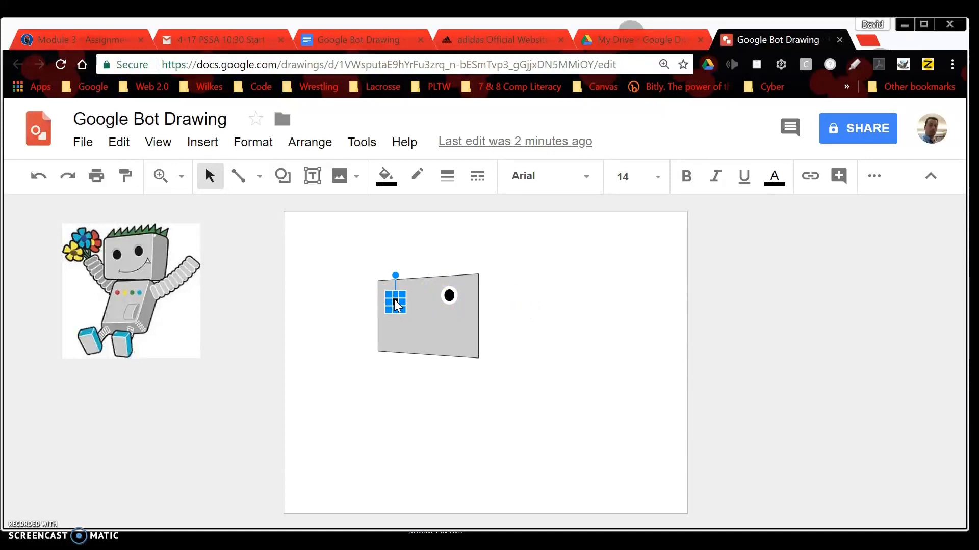
{"action": "left_click_drag", "start_coordinate": [409, 300], "coordinate": [420, 310]}
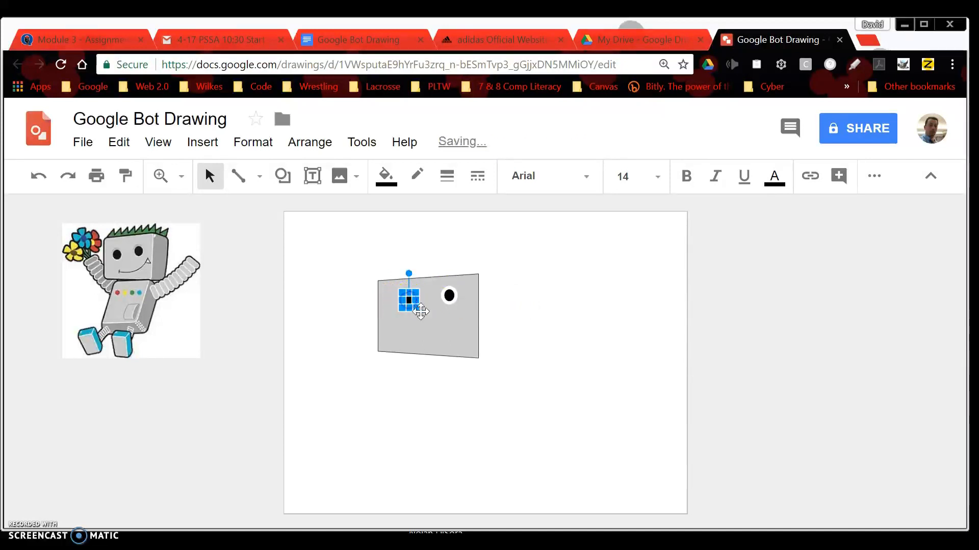
{"action": "key", "text": "ctrl+z"}
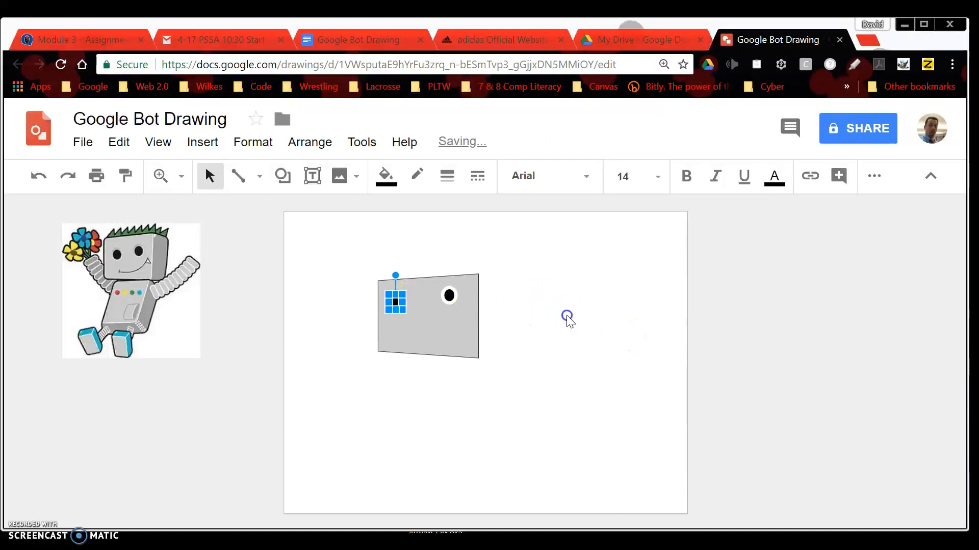
{"action": "left_click", "coordinate": [567, 316]}
Nudge the left eye to the right and the right eye slightly to the left, bringing them closer together on the robot head
{"action": "left_click", "coordinate": [397, 305]}
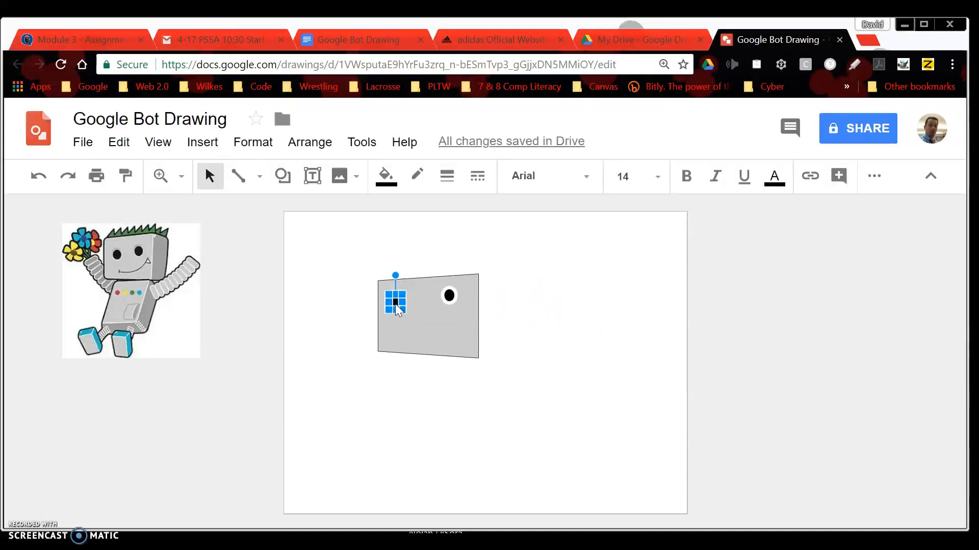
{"action": "key", "text": "Right"}
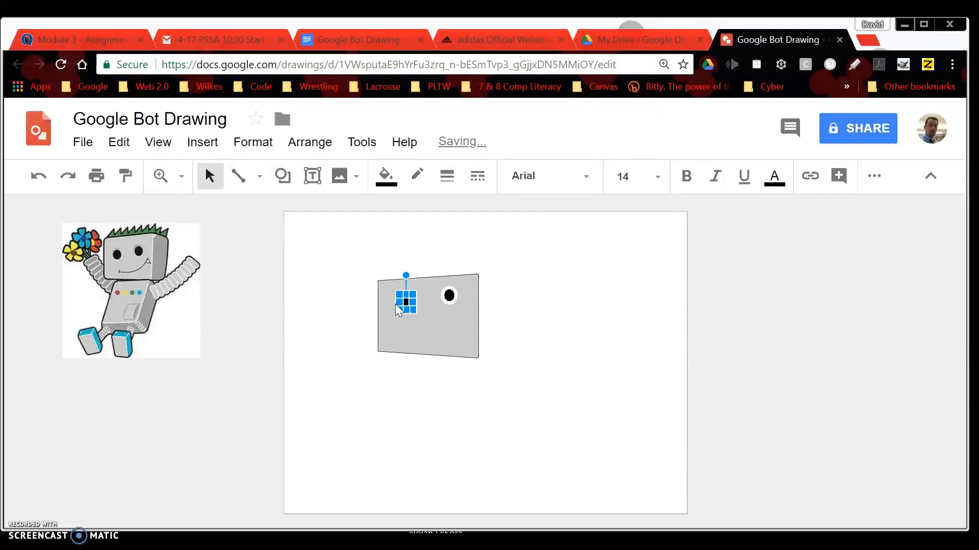
{"action": "left_click", "coordinate": [449, 298]}
{"action": "key", "text": "Left"}
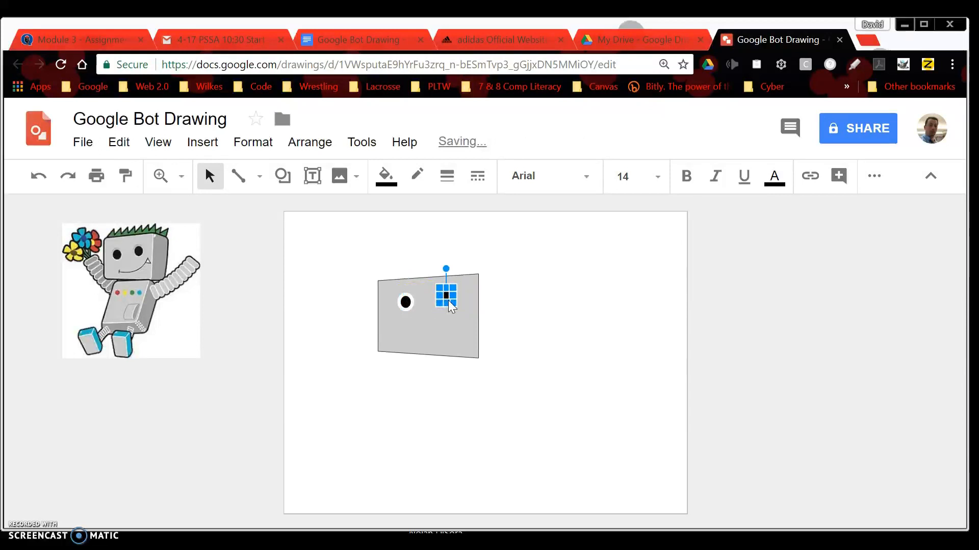
{"action": "left_click", "coordinate": [526, 291]}
{"action": "left_click", "coordinate": [445, 291]}
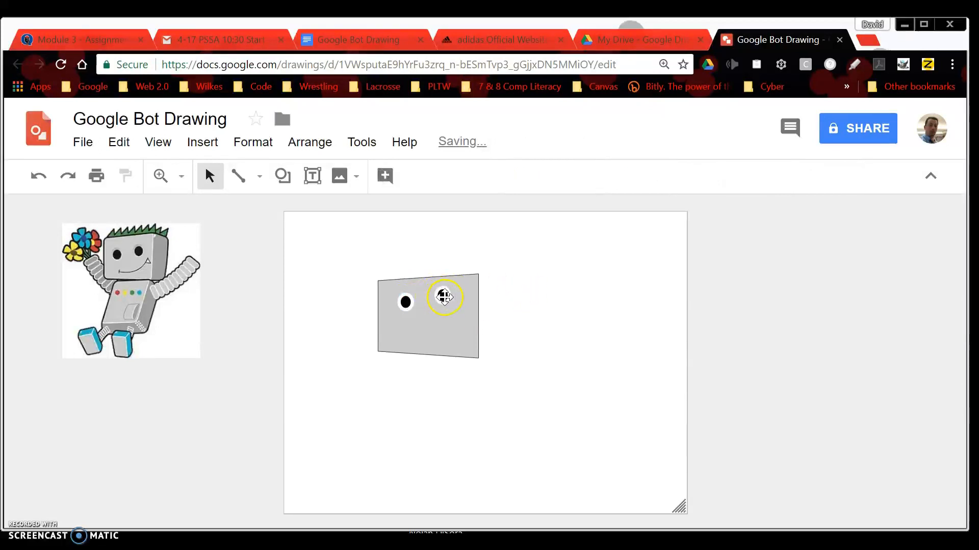
{"action": "left_click_drag", "start_coordinate": [446, 299], "coordinate": [447, 301]}
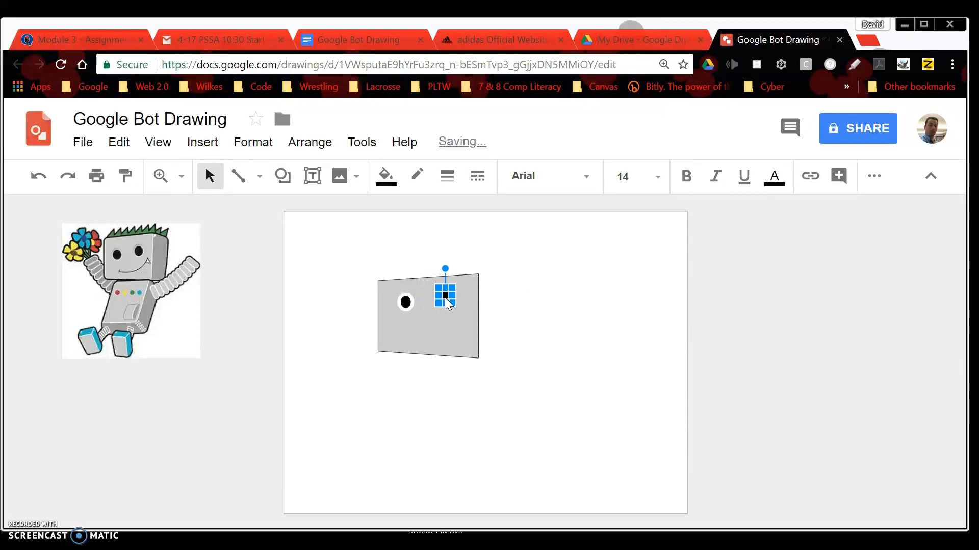
{"action": "left_click", "coordinate": [406, 301]}
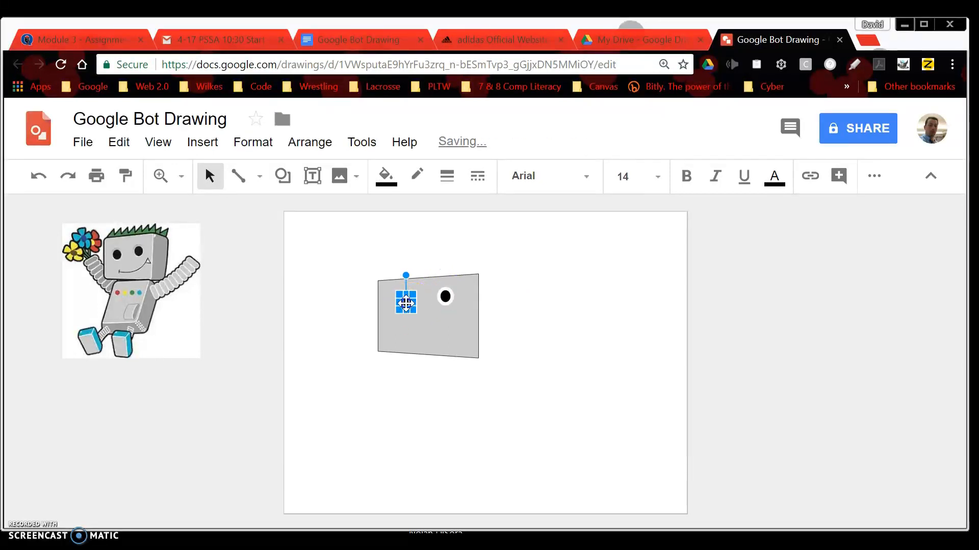
{"action": "left_click", "coordinate": [580, 321]}
{"action": "left_click", "coordinate": [536, 292]}
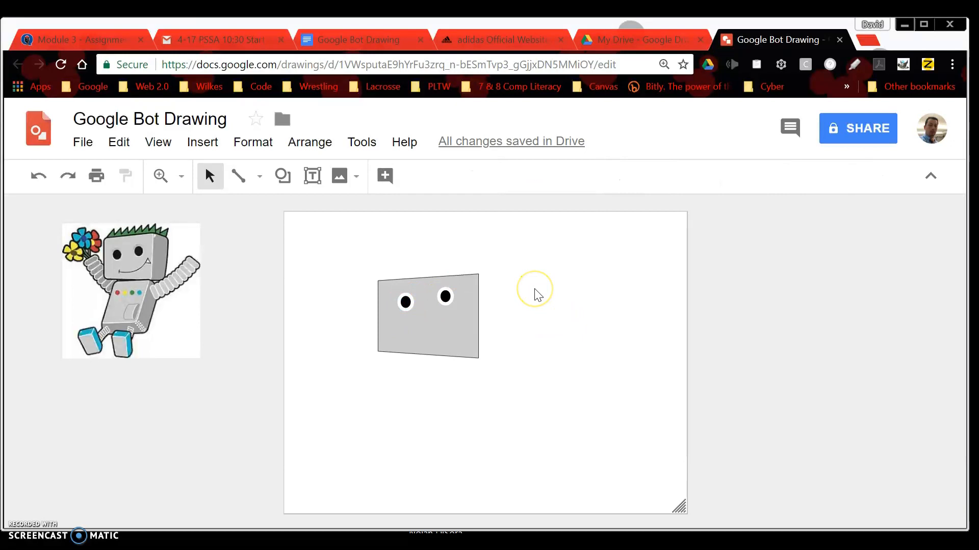
{"action": "left_click", "coordinate": [466, 349]}
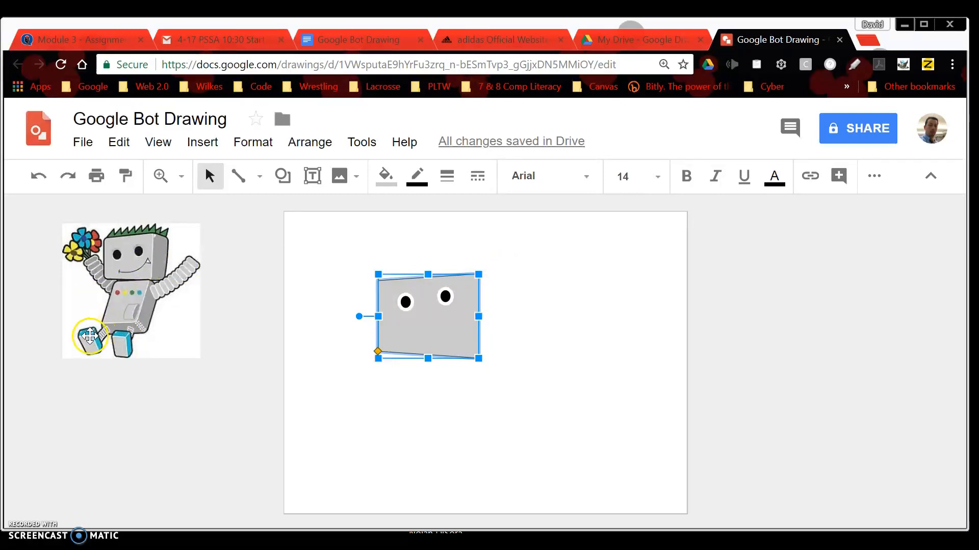
{"action": "left_click", "coordinate": [619, 374]}
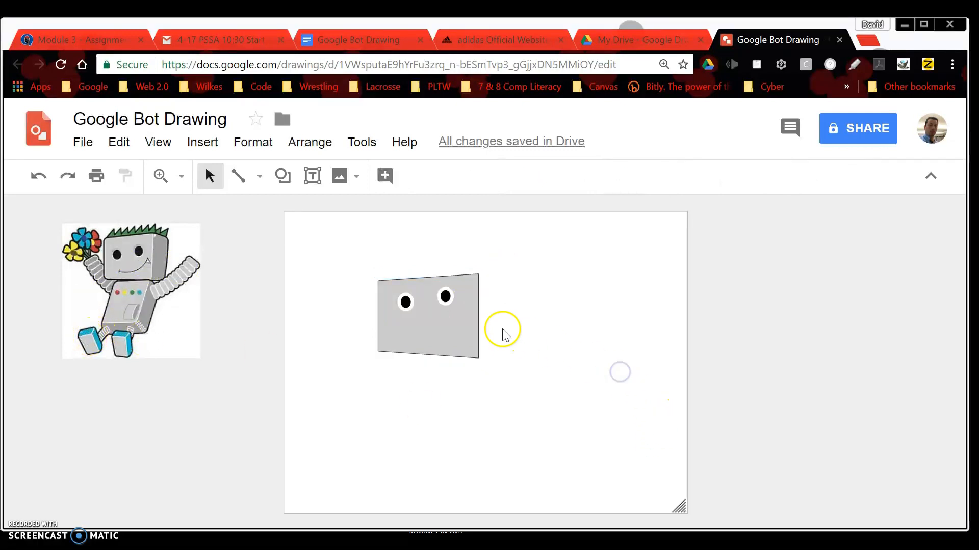
Draw a parallelogram for the robot's body and position it directly beneath the head
{"action": "left_click", "coordinate": [283, 177]}
{"action": "mouse_move", "coordinate": [331, 217]}
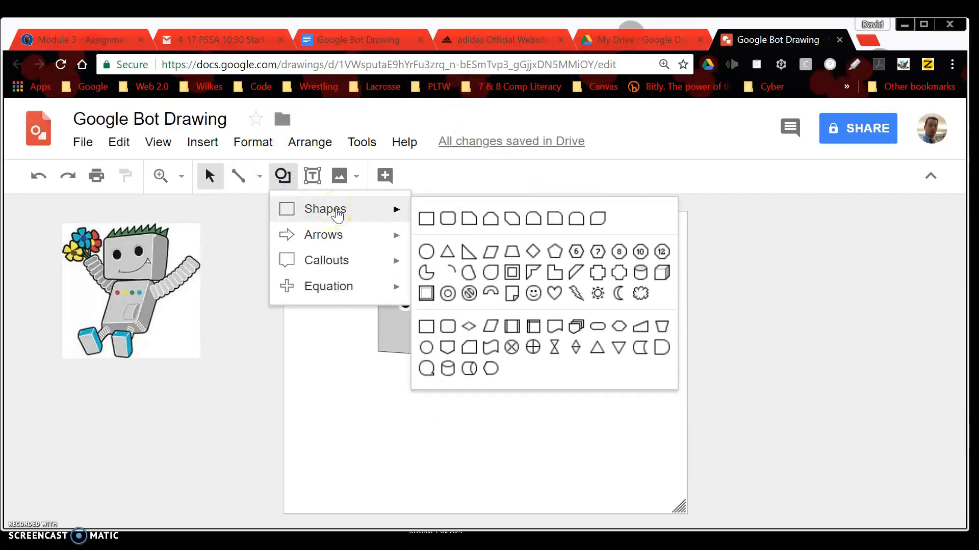
{"action": "left_click", "coordinate": [493, 252]}
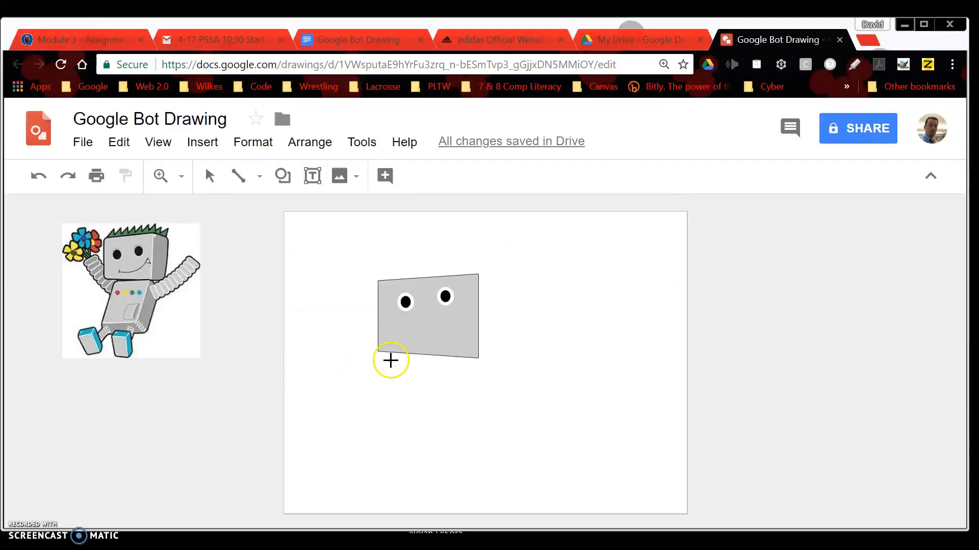
{"action": "left_click_drag", "start_coordinate": [387, 387], "coordinate": [491, 446]}
{"action": "left_click_drag", "start_coordinate": [458, 418], "coordinate": [439, 417]}
{"action": "left_click", "coordinate": [512, 401]}
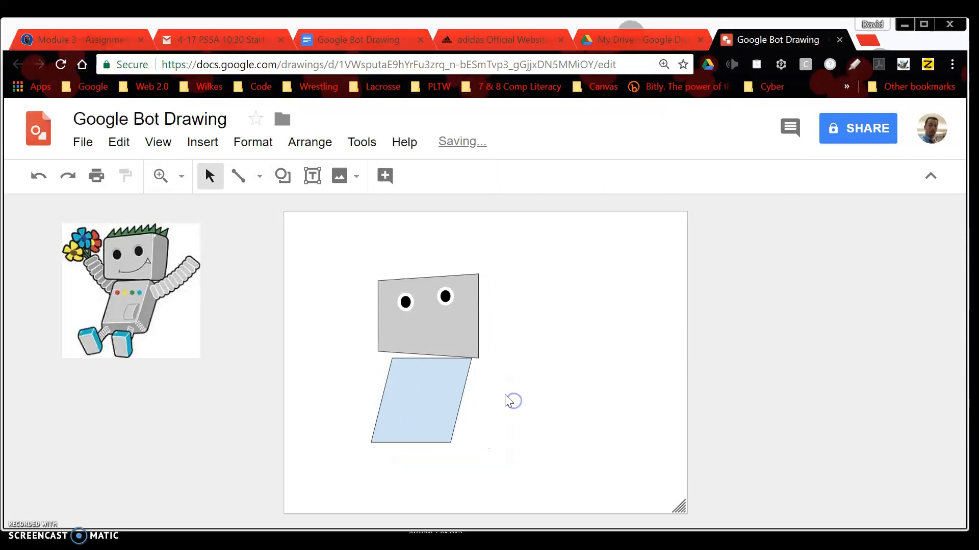
Rotate the body parallelogram slightly clockwise so its upper edge follows the slope of the head's lower edge
{"action": "left_click", "coordinate": [401, 381]}
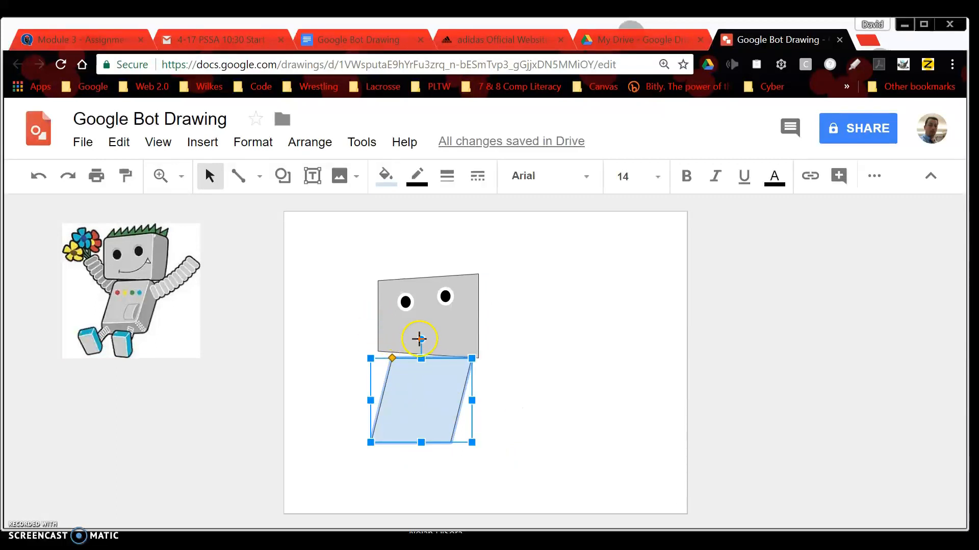
{"action": "left_click_drag", "start_coordinate": [421, 338], "coordinate": [423, 337]}
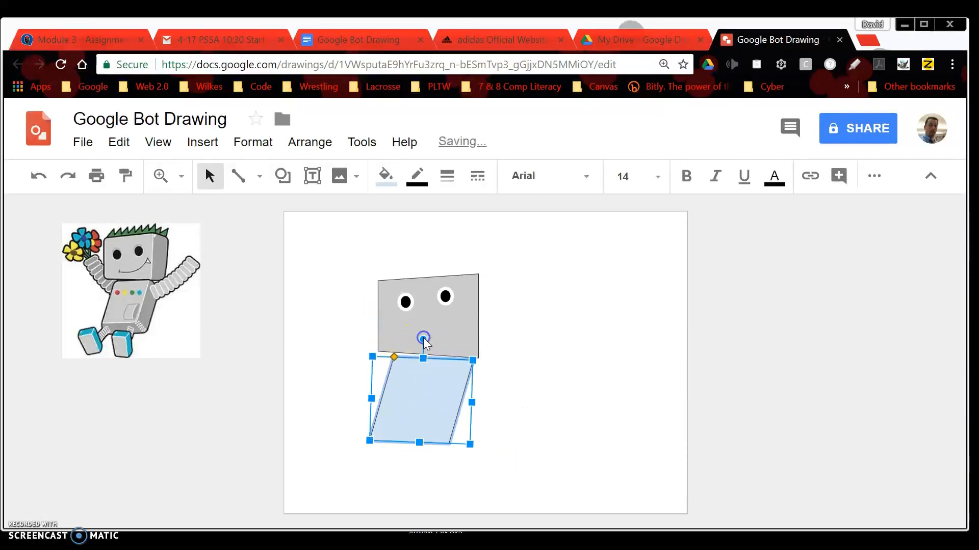
{"action": "left_click", "coordinate": [524, 353]}
{"action": "left_click", "coordinate": [435, 411]}
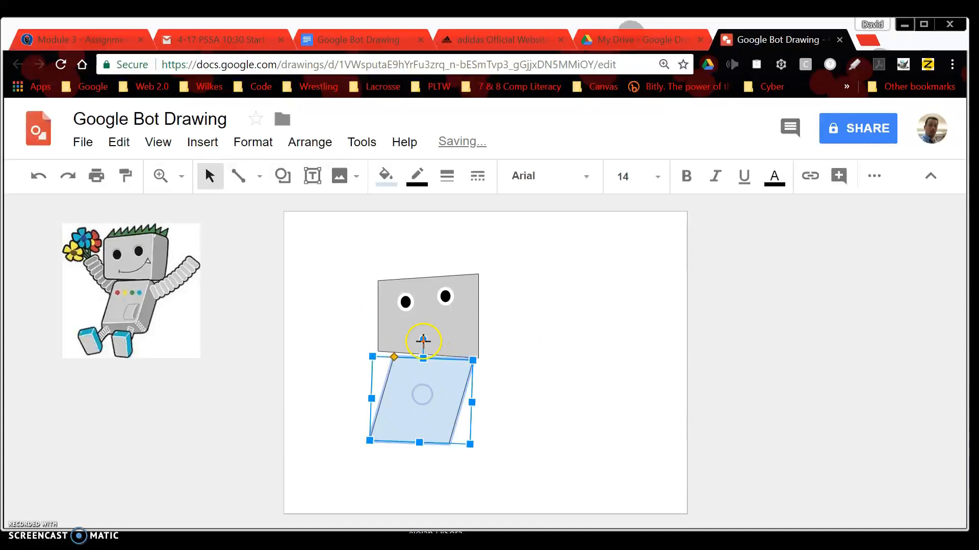
{"action": "left_click_drag", "start_coordinate": [423, 338], "coordinate": [426, 341]}
{"action": "left_click", "coordinate": [501, 382]}
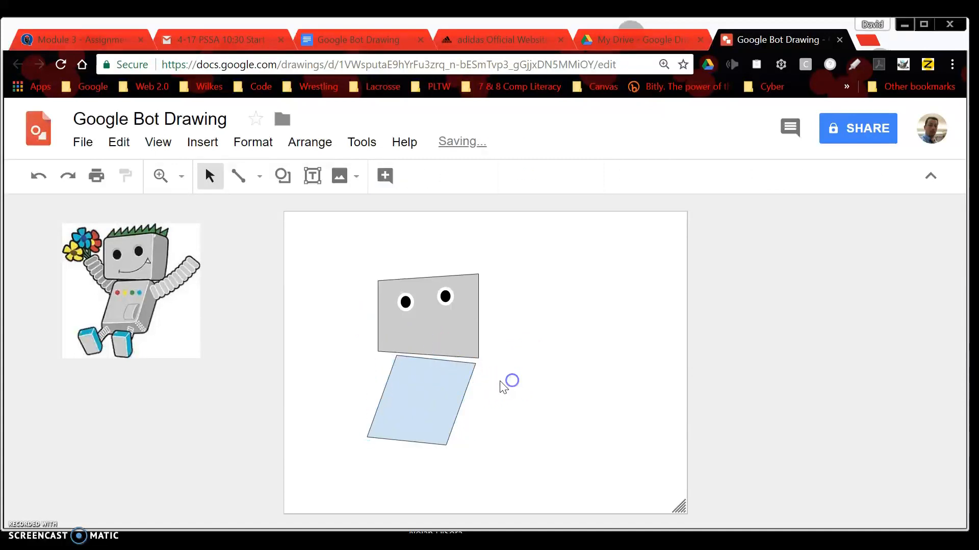
Nudge the body parallelogram slightly to the left beneath the head
{"action": "left_click", "coordinate": [405, 379]}
{"action": "key", "text": "Left"}
{"action": "key", "text": "Left"}
{"action": "key", "text": "Left"}
{"action": "key", "text": "Left"}
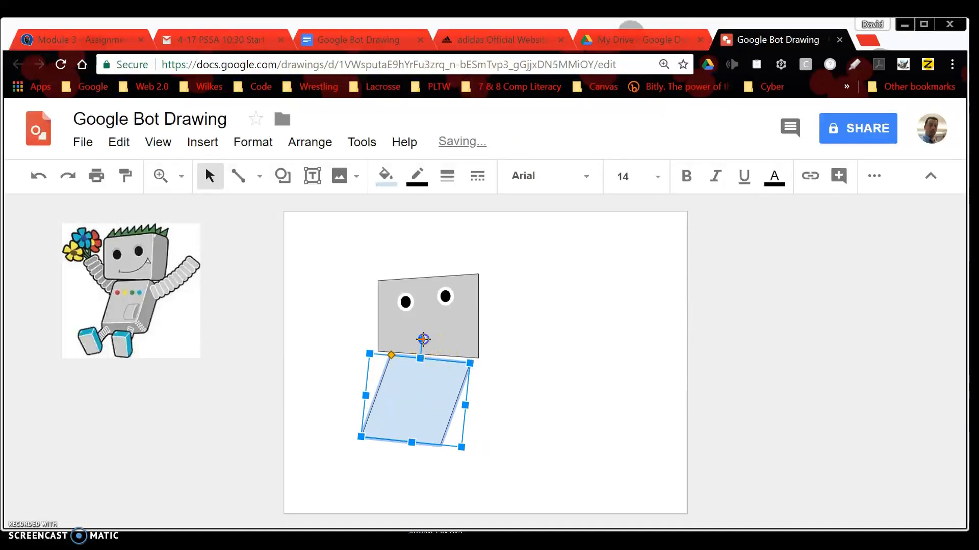
{"action": "left_click", "coordinate": [561, 350]}
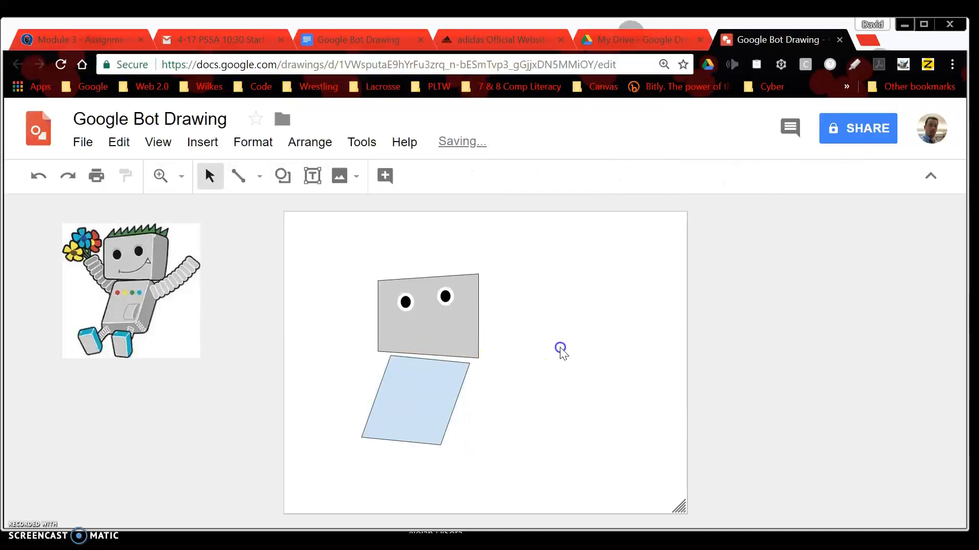
Reduce the body parallelogram's slant to widen its edges, and shift the shape slightly to the right
{"action": "left_click", "coordinate": [425, 364]}
{"action": "left_click", "coordinate": [401, 397]}
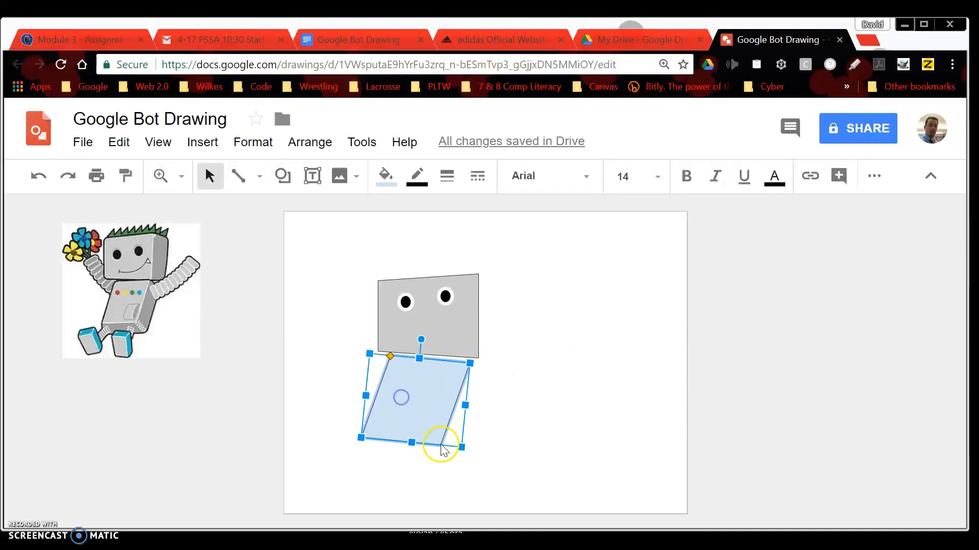
{"action": "left_click_drag", "start_coordinate": [383, 354], "coordinate": [383, 354]}
{"action": "left_click", "coordinate": [541, 425]}
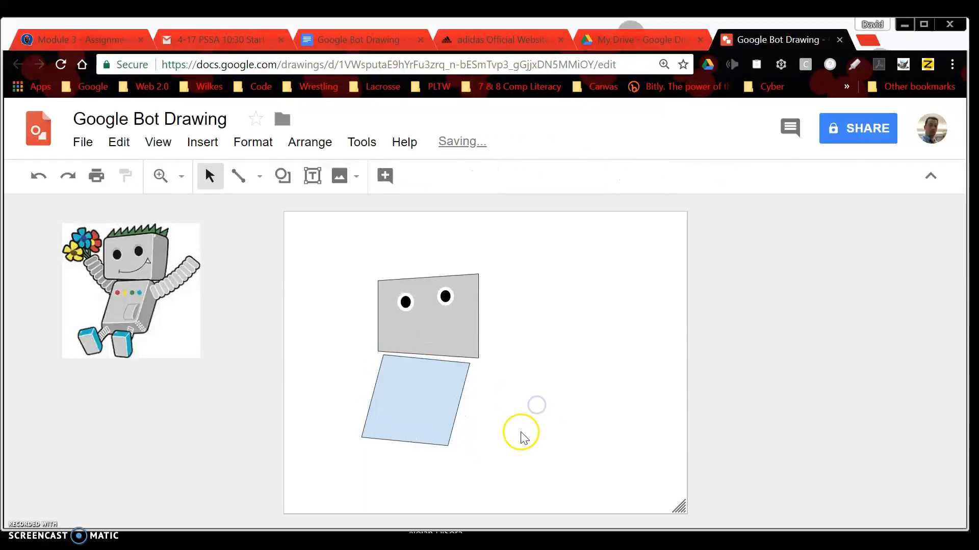
{"action": "left_click_drag", "start_coordinate": [443, 407], "coordinate": [397, 389]}
{"action": "left_click", "coordinate": [539, 366]}
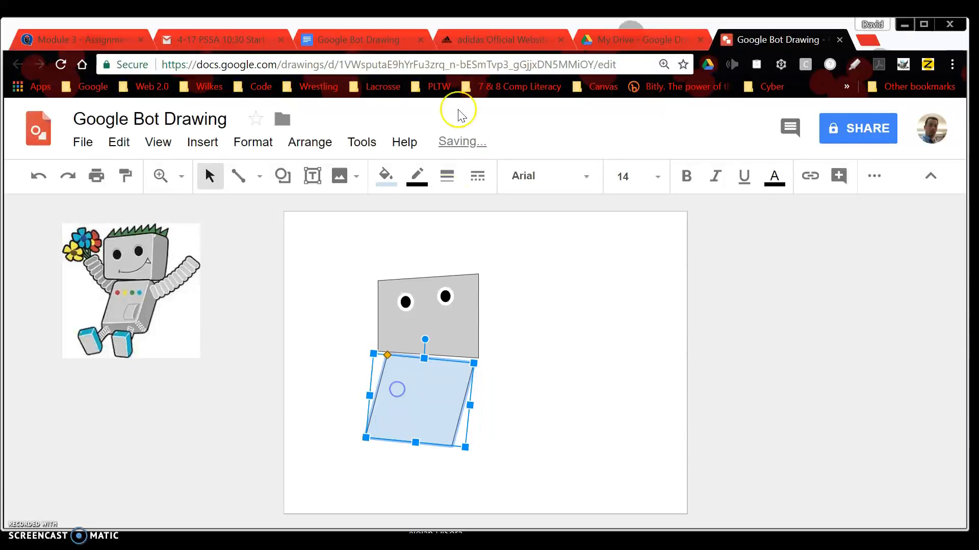
Fill the body parallelogram with the same solid gray as the head
{"action": "left_click", "coordinate": [396, 179]}
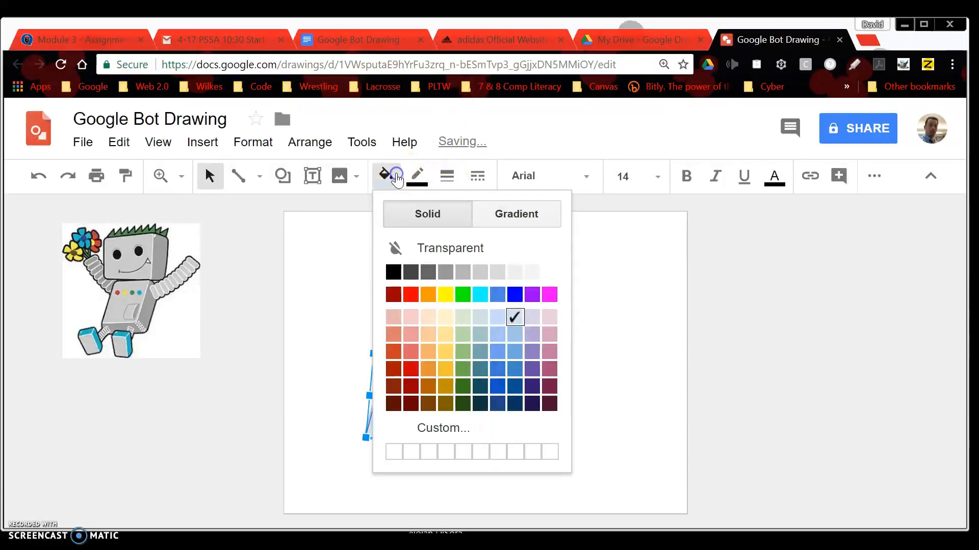
{"action": "left_click", "coordinate": [482, 274]}
{"action": "left_click", "coordinate": [599, 342]}
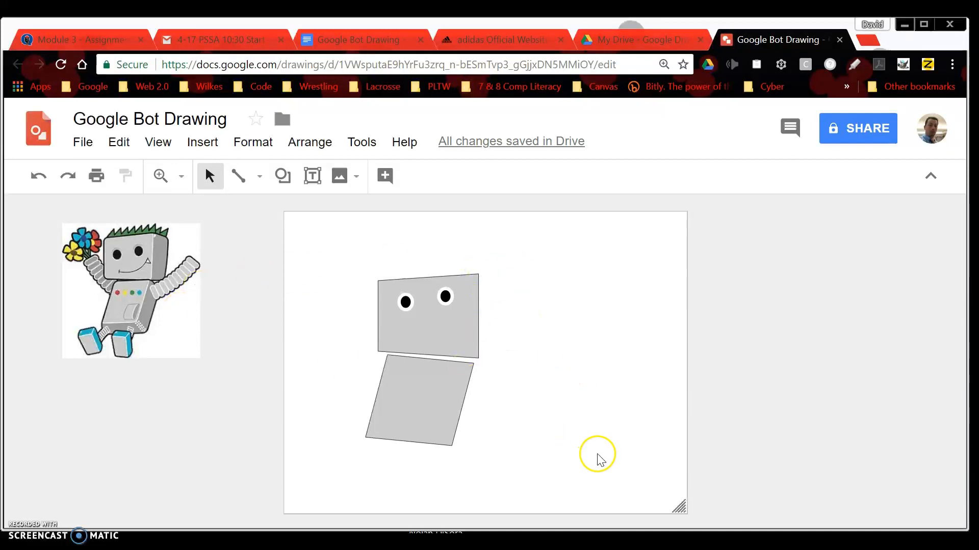
Set the border weight of the head and body shapes together to 3px, keeping the black border colour
{"action": "left_click", "coordinate": [408, 394]}
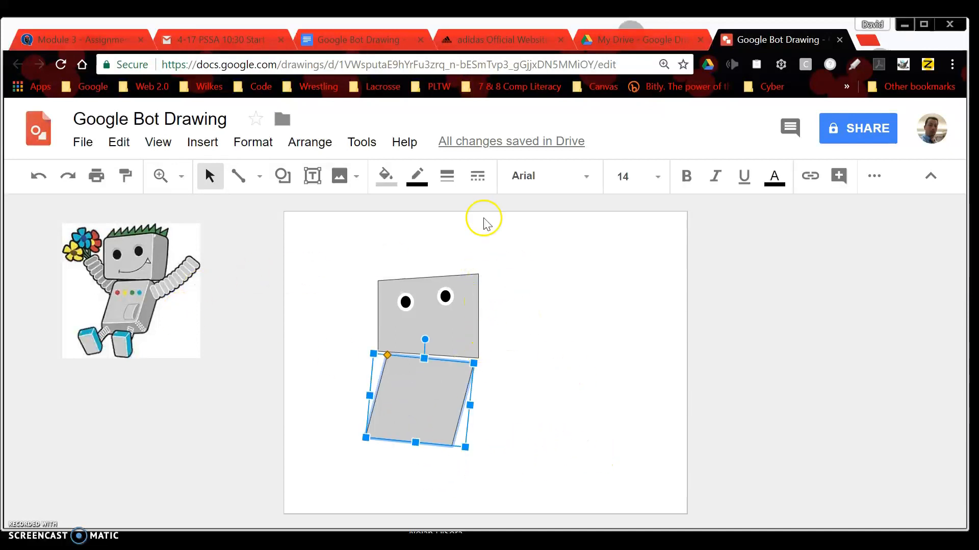
{"action": "left_click", "coordinate": [531, 341]}
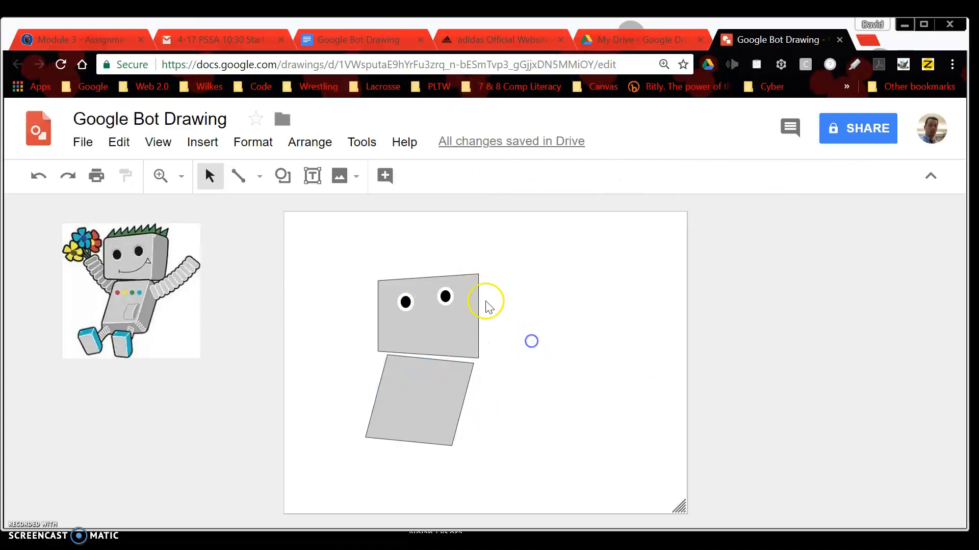
{"action": "left_click", "coordinate": [473, 284]}
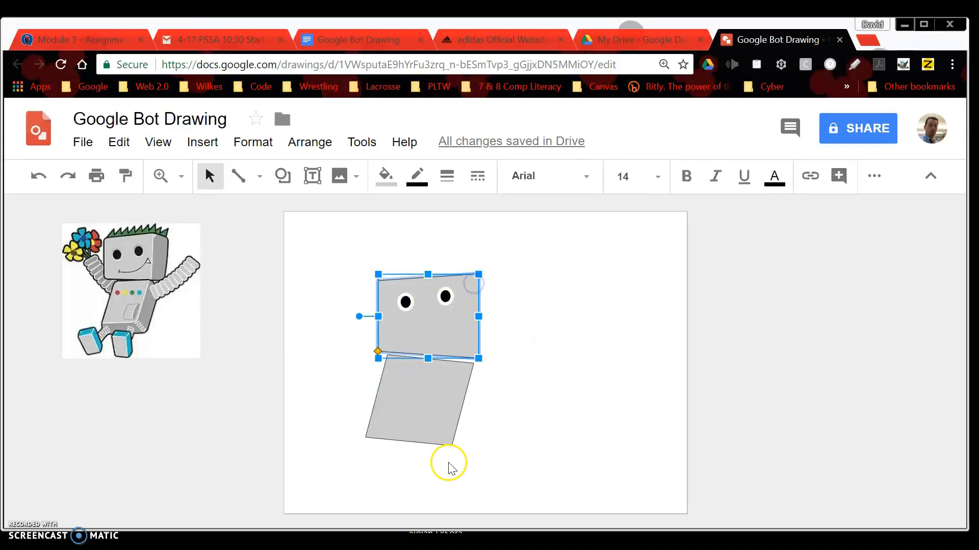
{"action": "left_click", "coordinate": [621, 320]}
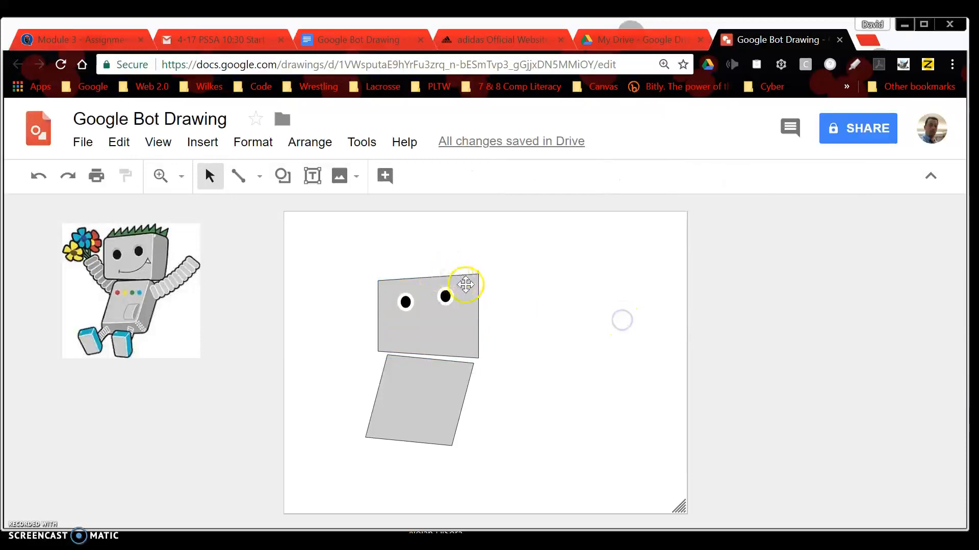
{"action": "left_click", "coordinate": [481, 281]}
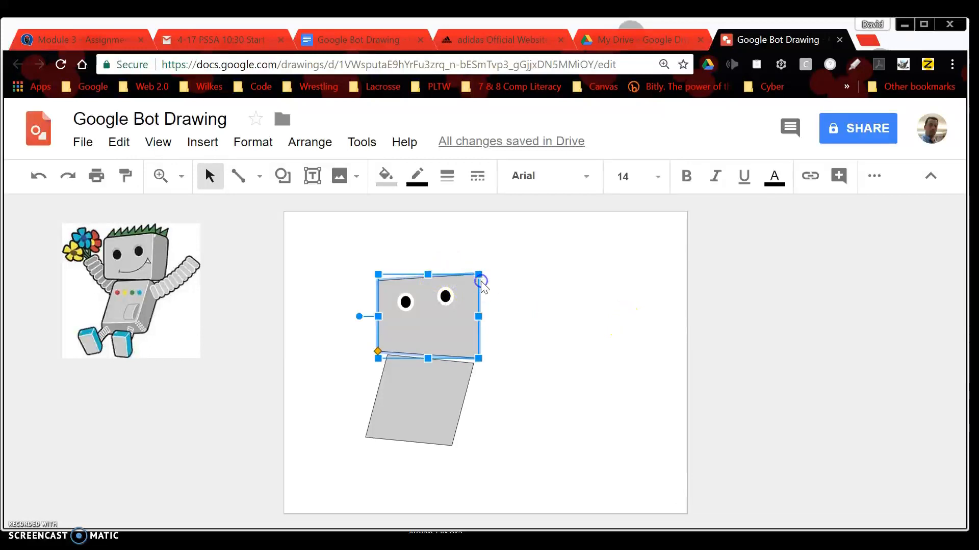
{"action": "left_click", "coordinate": [443, 380], "text": "shift"}
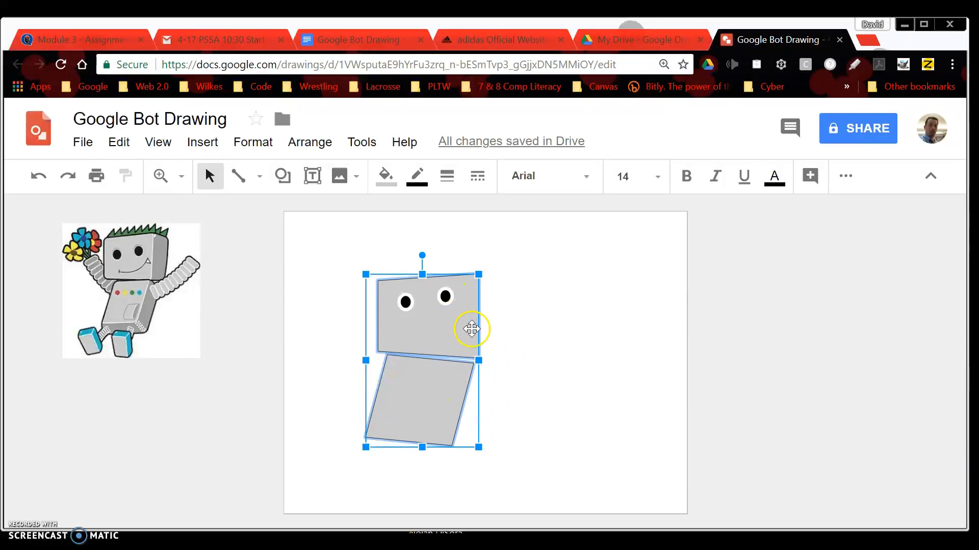
{"action": "left_click", "coordinate": [418, 178]}
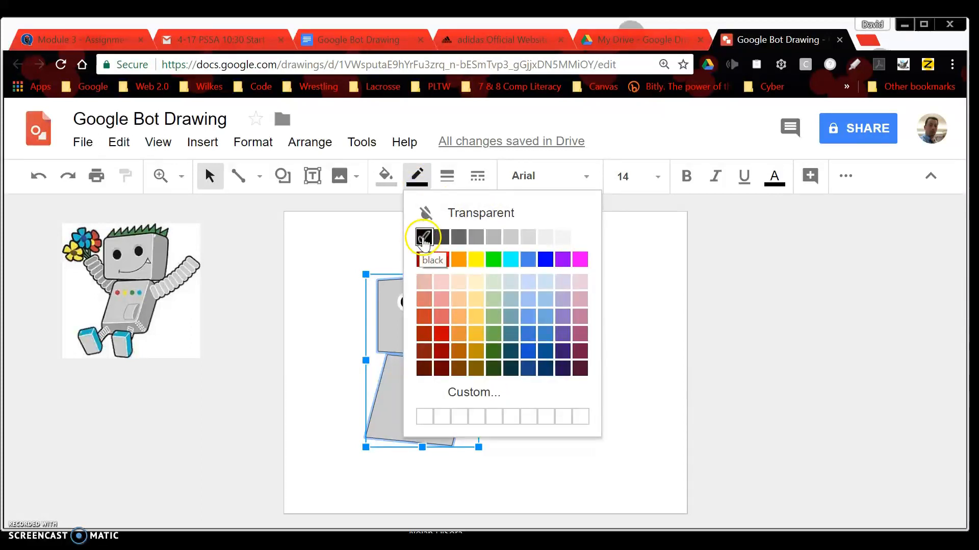
{"action": "left_click", "coordinate": [447, 176]}
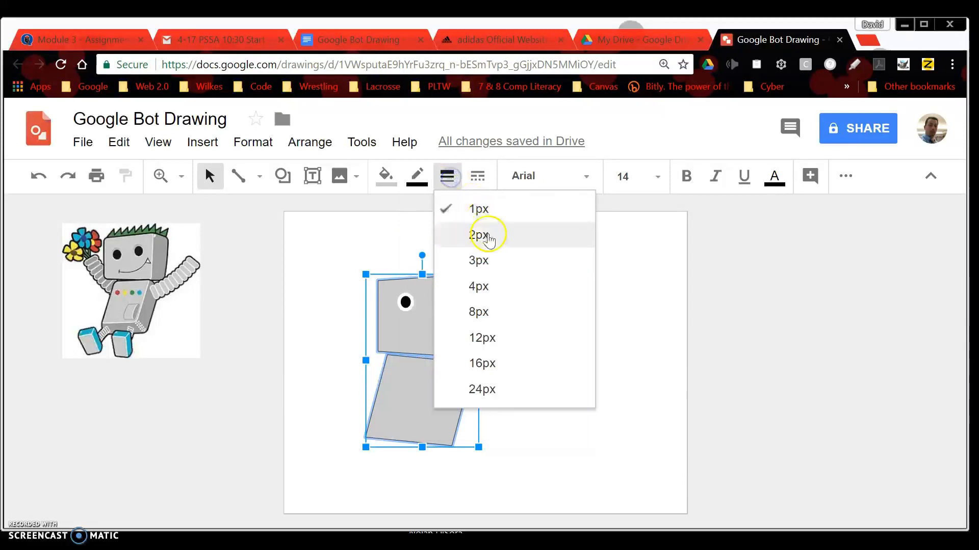
{"action": "left_click", "coordinate": [487, 261]}
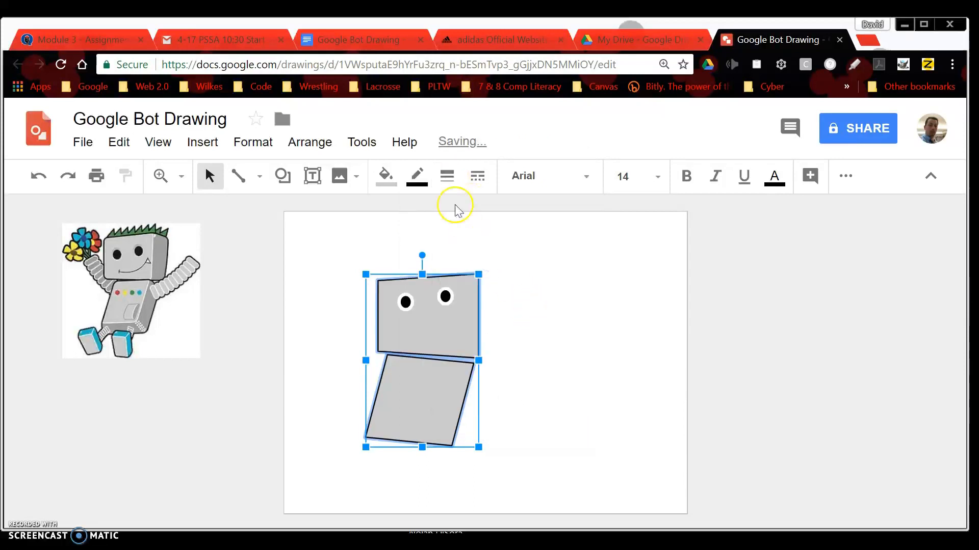
{"action": "left_click", "coordinate": [538, 319]}
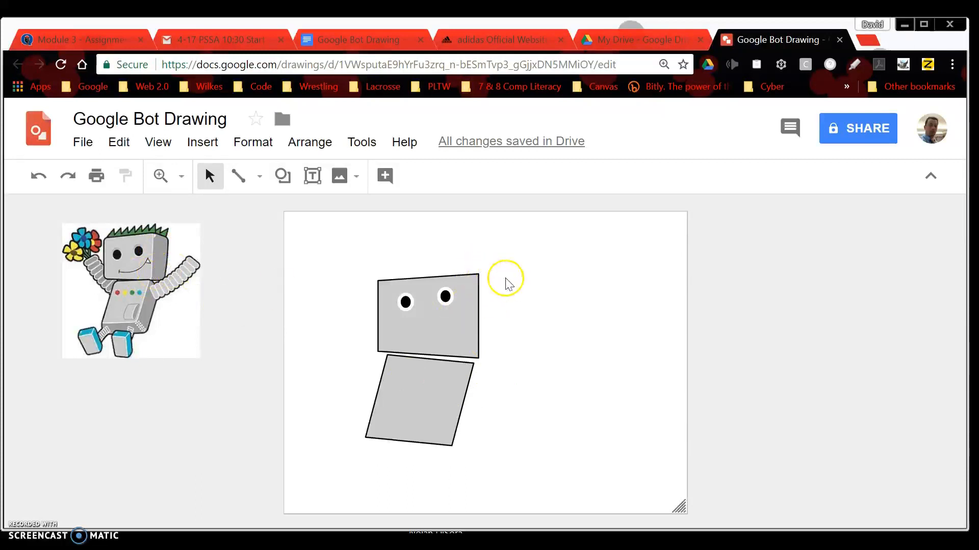
Draw a trapezoid to the right of the head for its side panel and bring up its rotation options
{"action": "left_click", "coordinate": [282, 175]}
{"action": "left_click", "coordinate": [330, 214]}
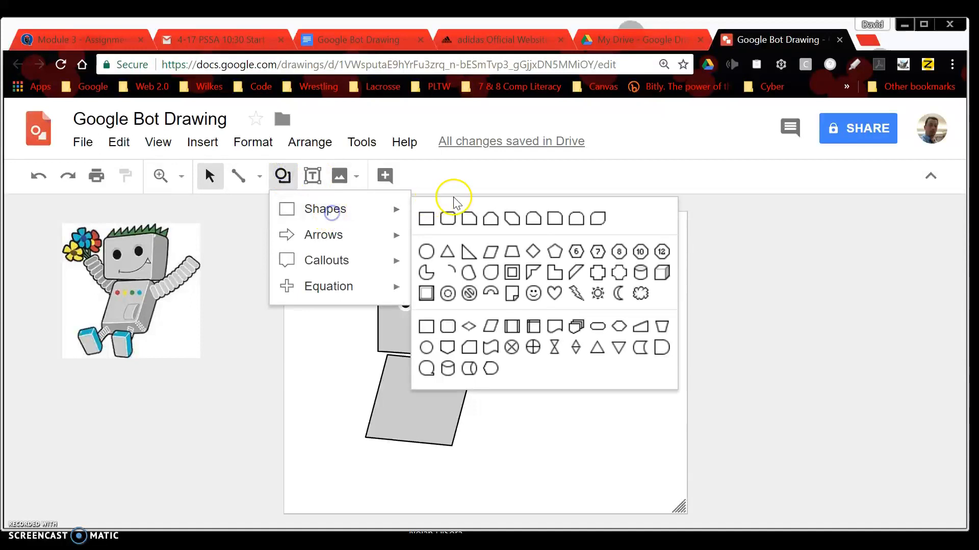
{"action": "left_click", "coordinate": [393, 208]}
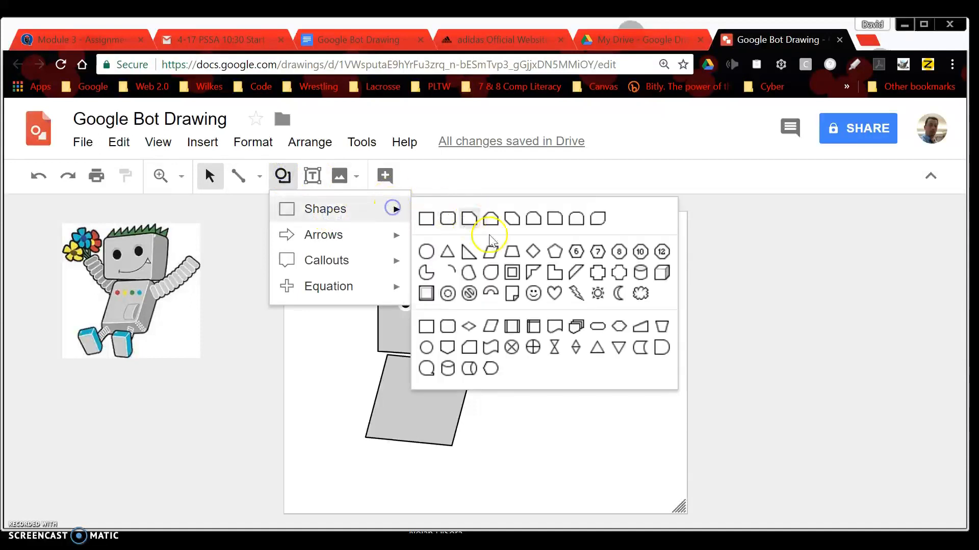
{"action": "left_click", "coordinate": [513, 254]}
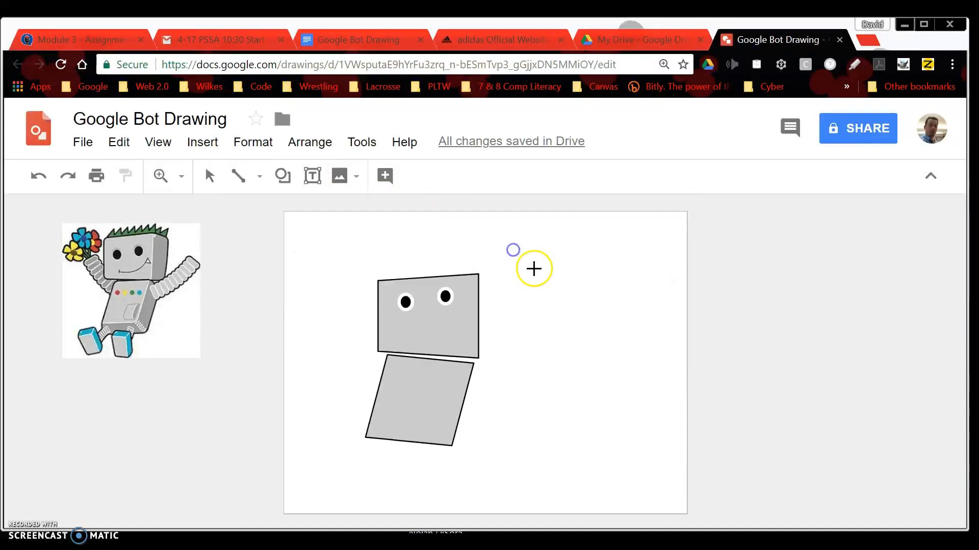
{"action": "mouse_move", "coordinate": [504, 339]}
{"action": "left_mouse_down"}
{"action": "mouse_move", "coordinate": [572, 359]}
{"action": "mouse_move", "coordinate": [602, 316]}
{"action": "left_mouse_up"}
{"action": "left_click", "coordinate": [582, 298]}
{"action": "right_click", "coordinate": [591, 307]}
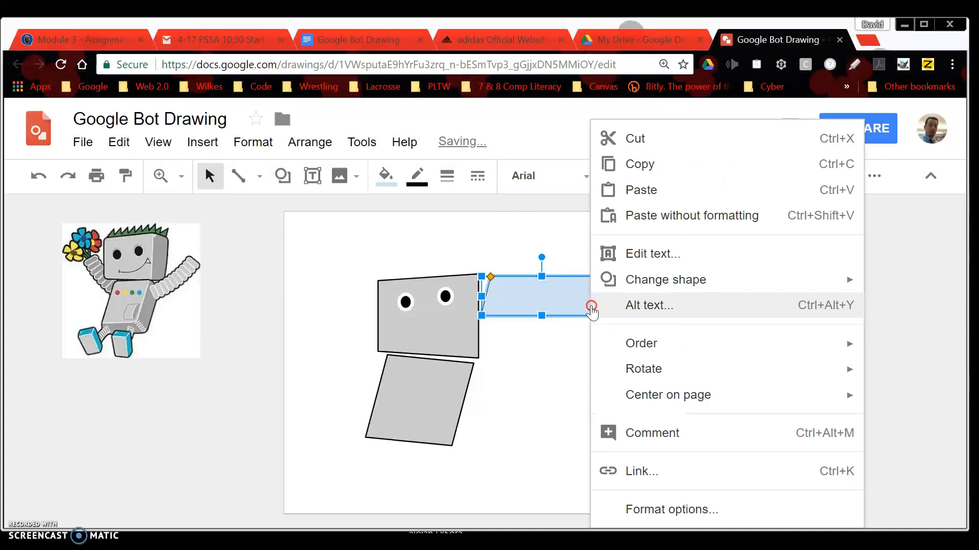
{"action": "mouse_move", "coordinate": [681, 379]}
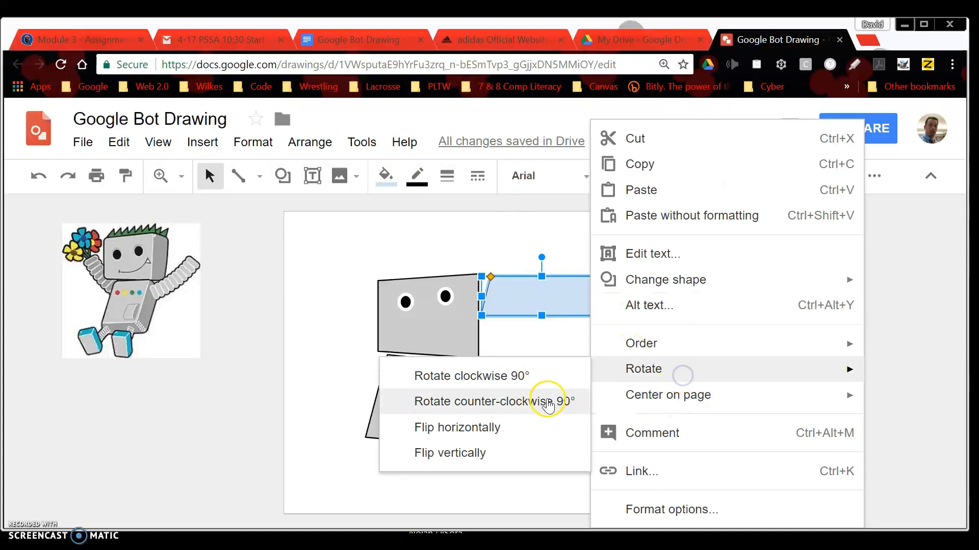
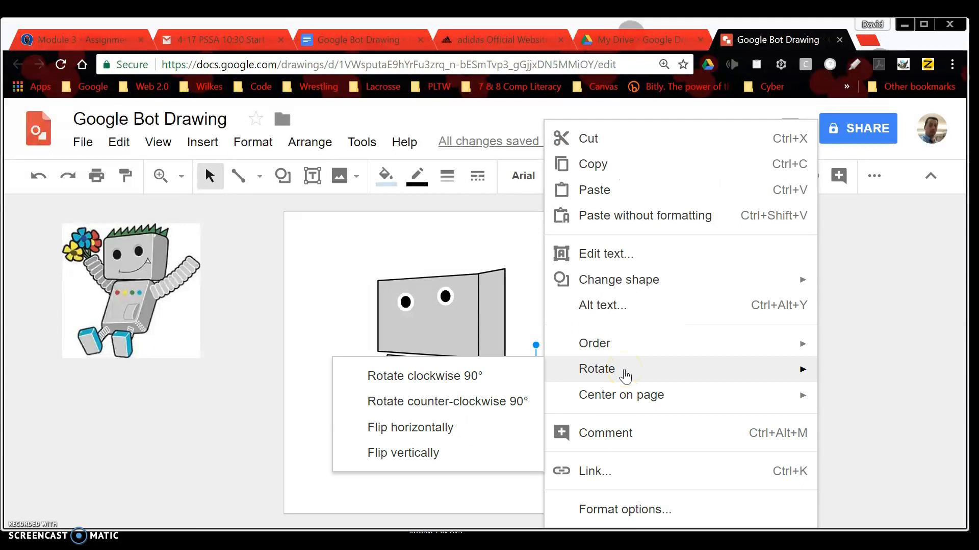
Rotate the body's side trapezoid counter-clockwise 90°, then resize, tilt and reshape it to fit along the body's right edge
{"action": "left_click", "coordinate": [491, 403]}
{"action": "left_click_drag", "start_coordinate": [509, 399], "coordinate": [506, 380]}
{"action": "left_click_drag", "start_coordinate": [565, 340], "coordinate": [503, 359]}
{"action": "mouse_move", "coordinate": [453, 412]}
{"action": "left_mouse_down"}
{"action": "mouse_move", "coordinate": [455, 397]}
{"action": "mouse_move", "coordinate": [465, 407]}
{"action": "mouse_move", "coordinate": [473, 399]}
{"action": "mouse_move", "coordinate": [461, 400]}
{"action": "left_mouse_up"}
{"action": "left_click", "coordinate": [463, 457]}
{"action": "mouse_move", "coordinate": [466, 453]}
{"action": "left_mouse_down"}
{"action": "mouse_move", "coordinate": [482, 470]}
{"action": "mouse_move", "coordinate": [457, 448]}
{"action": "left_mouse_up"}
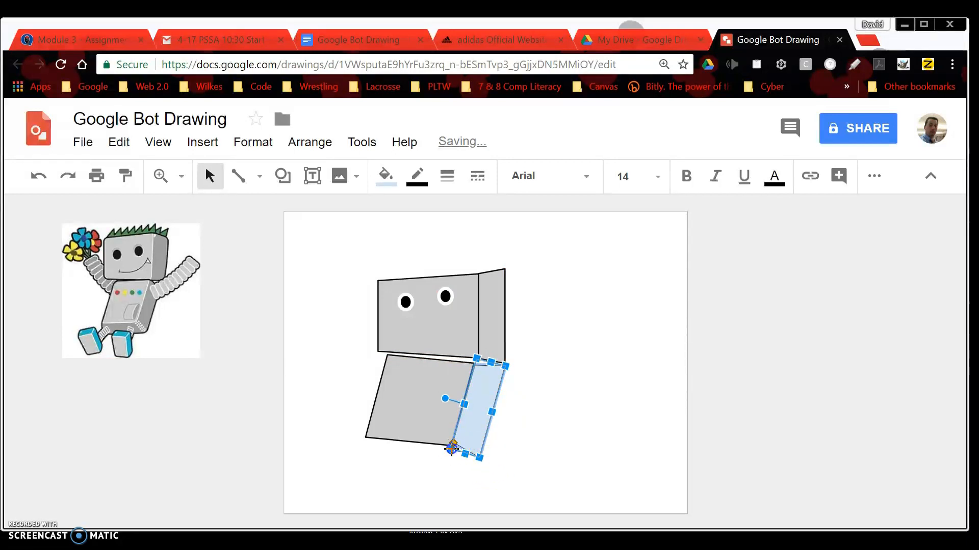
{"action": "left_click", "coordinate": [536, 450]}
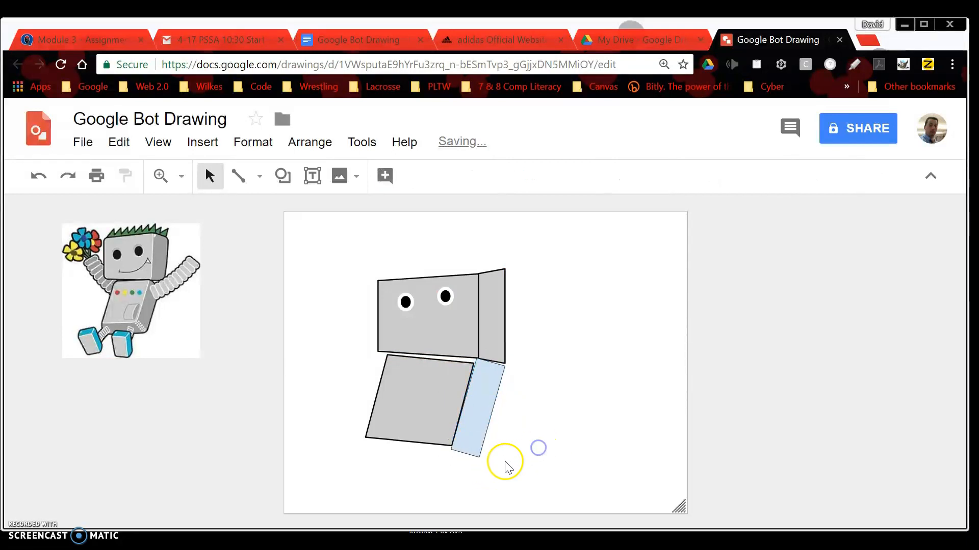
Resize the body's blue side panel from its upper-left corner to close the gap with the body
{"action": "left_click", "coordinate": [485, 427]}
{"action": "left_click", "coordinate": [476, 363]}
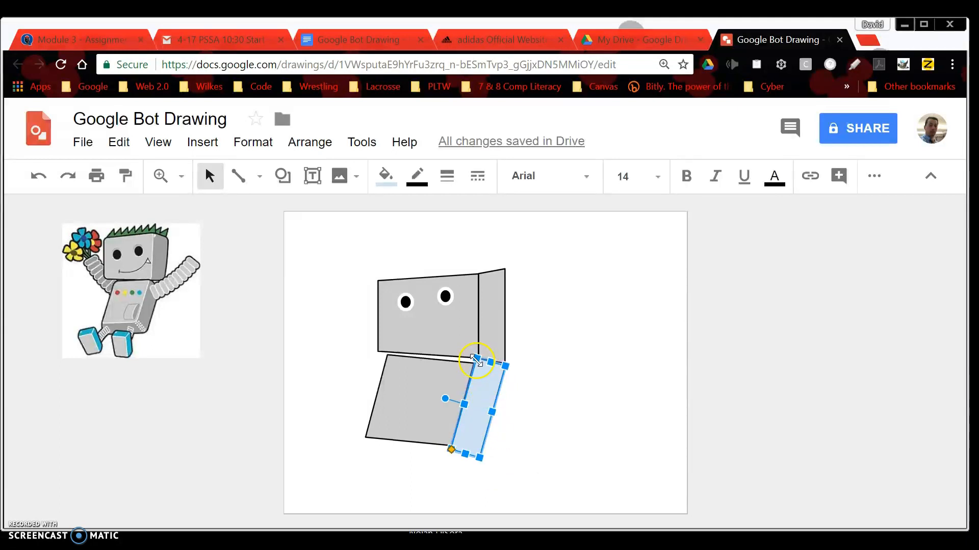
{"action": "left_click_drag", "start_coordinate": [472, 361], "coordinate": [473, 363]}
{"action": "left_click", "coordinate": [599, 393]}
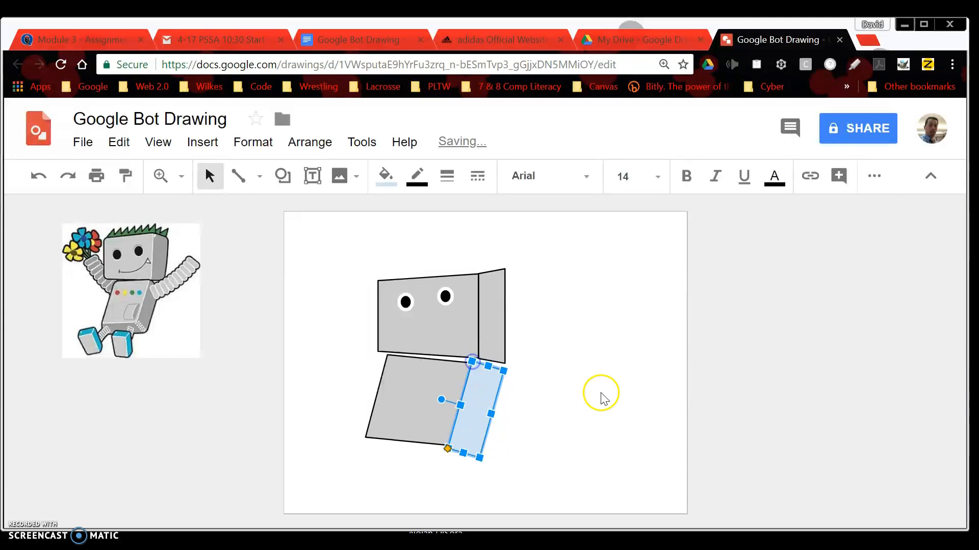
{"action": "left_click", "coordinate": [468, 433]}
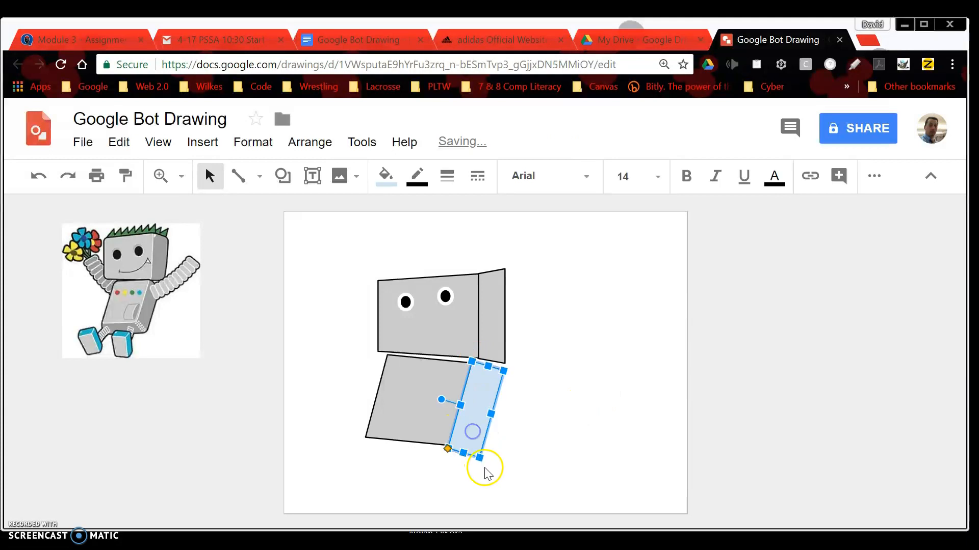
Shrink the body's side panel slightly from its lower-right corner and match its gray fill and border weight to the body
{"action": "left_click_drag", "start_coordinate": [478, 454], "coordinate": [477, 452]}
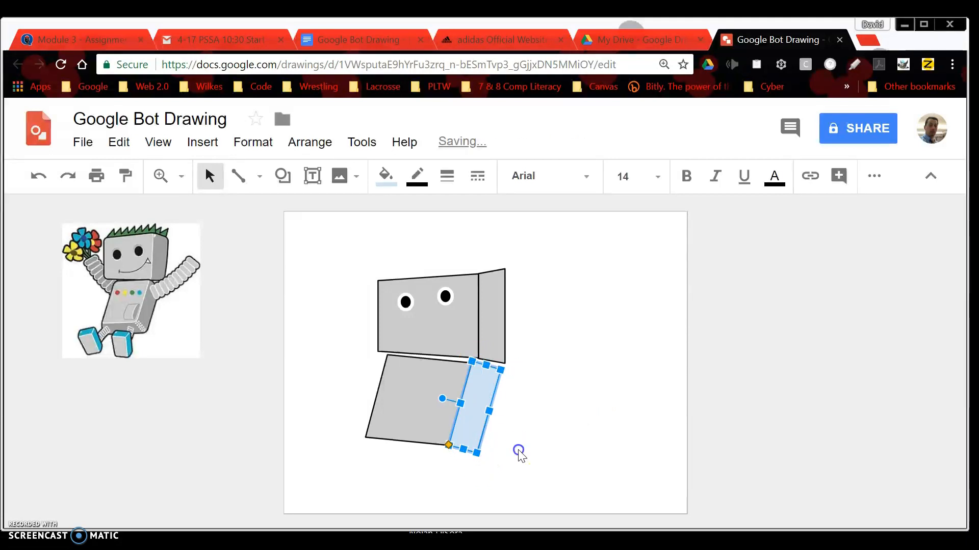
{"action": "left_click", "coordinate": [518, 452]}
{"action": "left_click", "coordinate": [478, 417]}
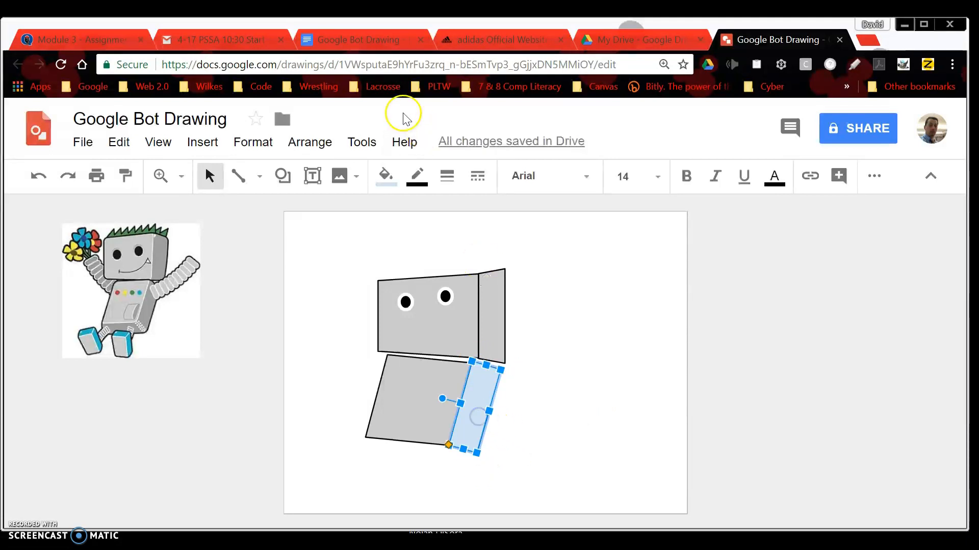
{"action": "left_click", "coordinate": [386, 176]}
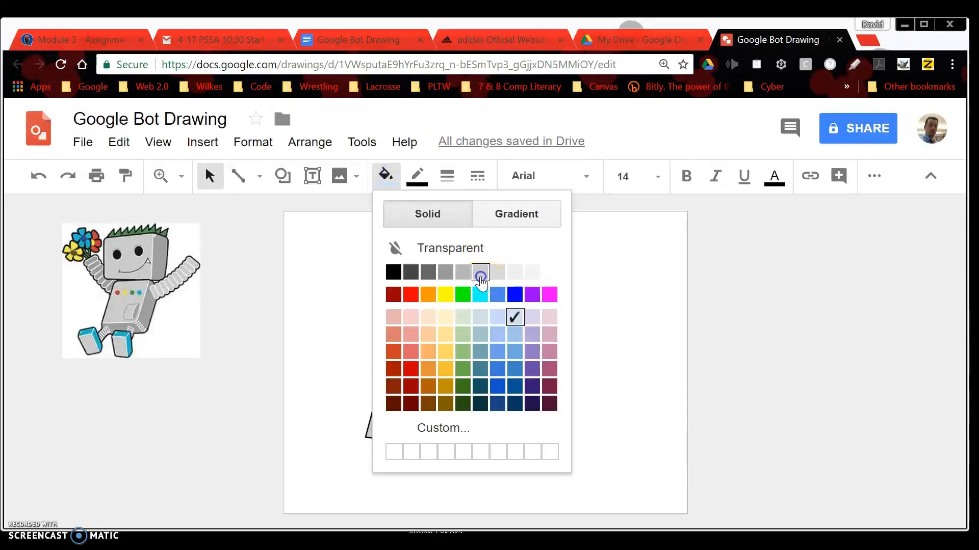
{"action": "left_click", "coordinate": [480, 271]}
{"action": "left_click", "coordinate": [418, 179]}
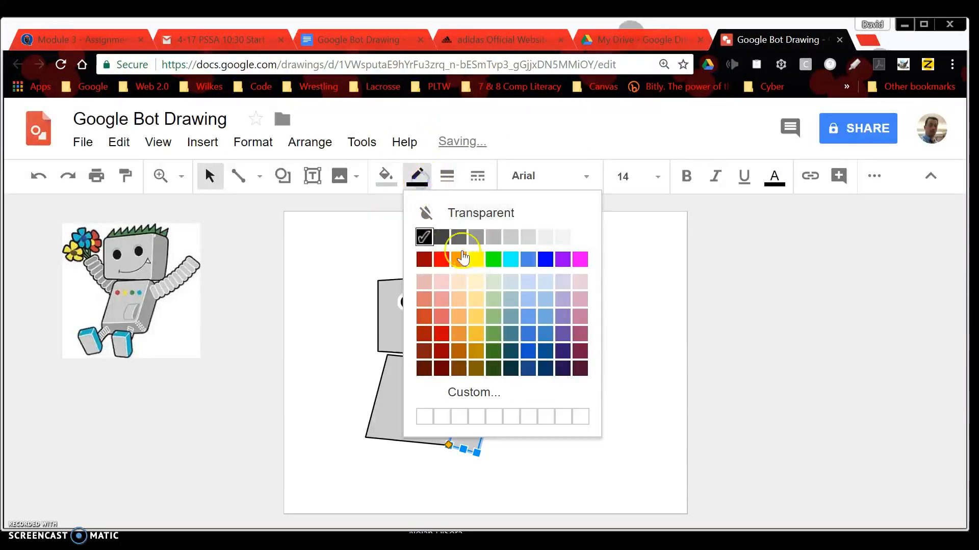
{"action": "left_click", "coordinate": [447, 176]}
{"action": "left_click", "coordinate": [487, 262]}
{"action": "left_click", "coordinate": [549, 340]}
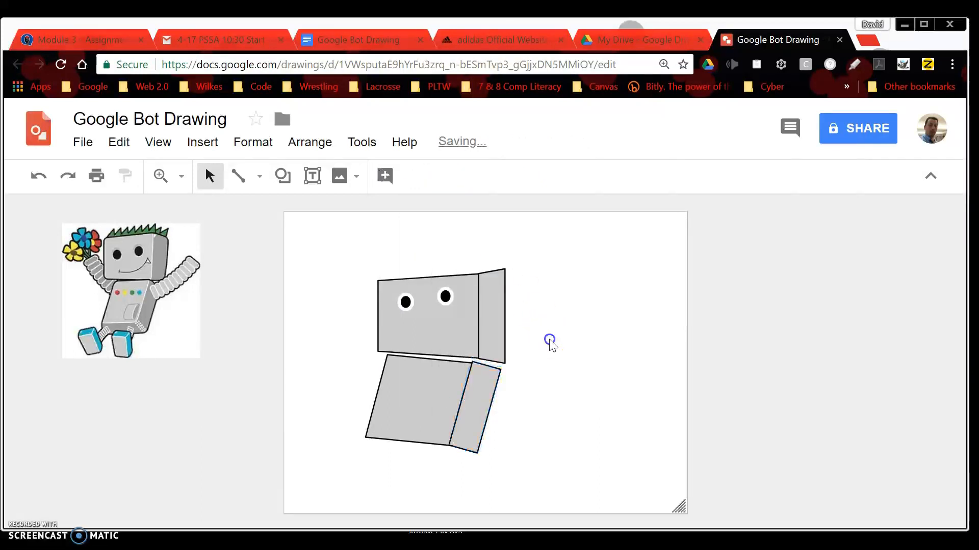
{"action": "left_click", "coordinate": [589, 390]}
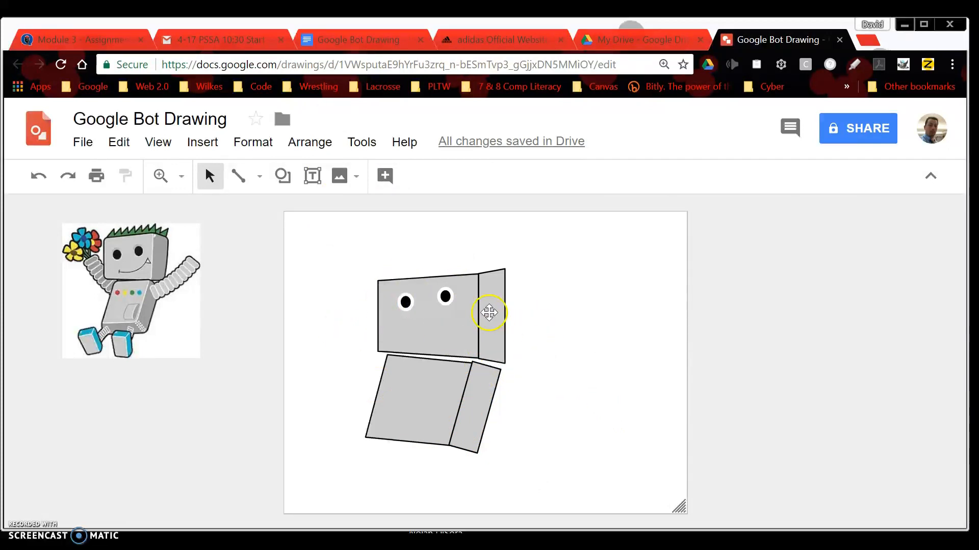
Draw a smiling mouth below the eyes with the Curve tool, rising toward the head's right edge
{"action": "left_click", "coordinate": [260, 177]}
{"action": "left_click", "coordinate": [289, 342]}
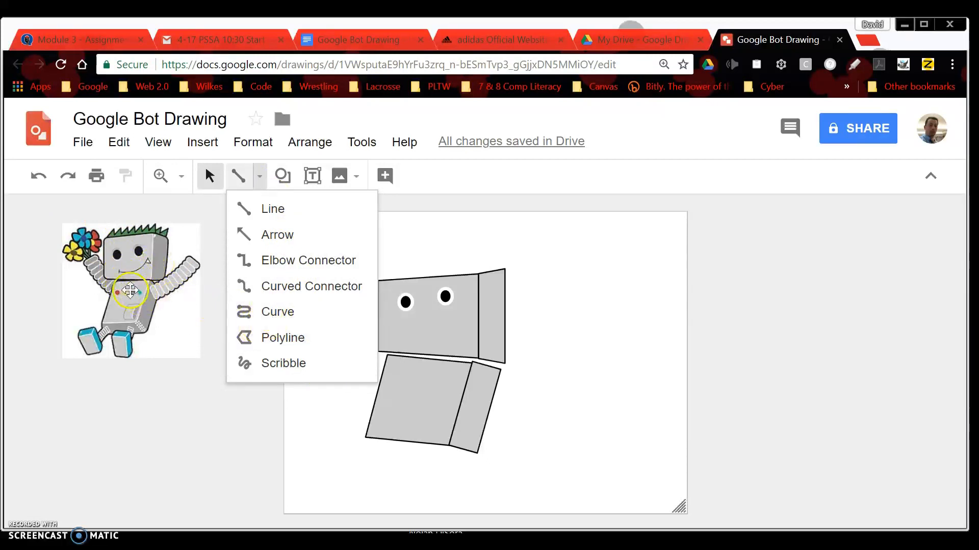
{"action": "left_click", "coordinate": [269, 309]}
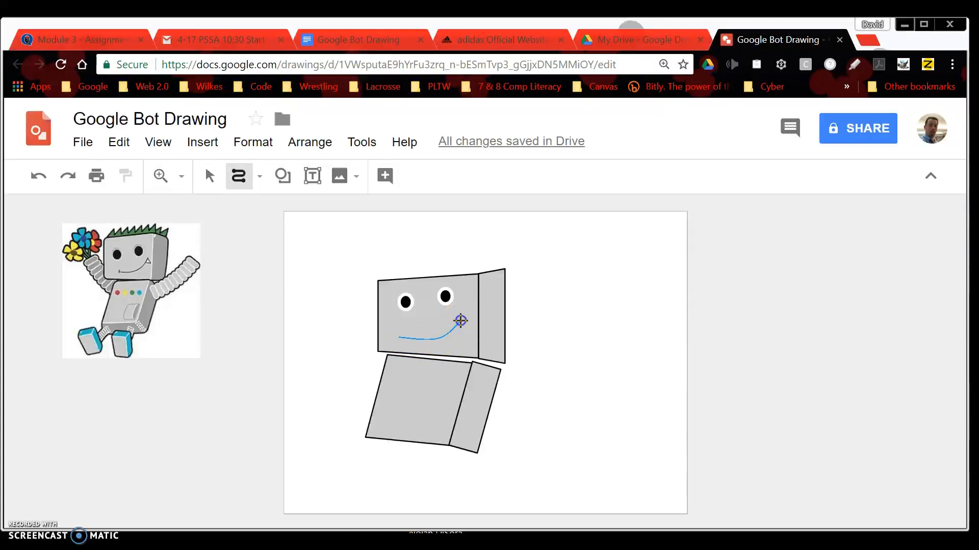
{"action": "double_click", "coordinate": [460, 320]}
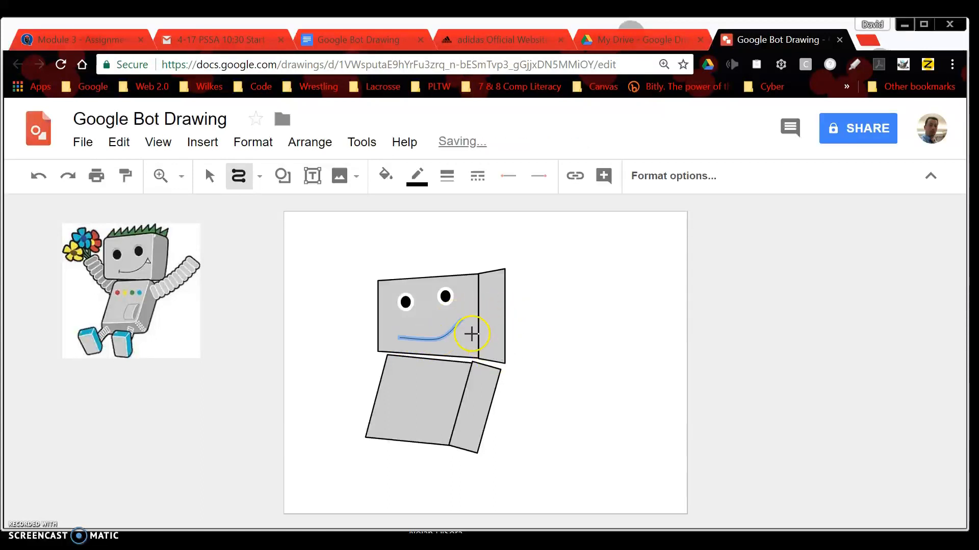
{"action": "left_click", "coordinate": [417, 176]}
{"action": "left_click", "coordinate": [677, 239]}
{"action": "mouse_move", "coordinate": [678, 238]}
{"action": "left_mouse_down"}
{"action": "mouse_move", "coordinate": [583, 277]}
{"action": "mouse_move", "coordinate": [604, 286]}
{"action": "left_mouse_up"}
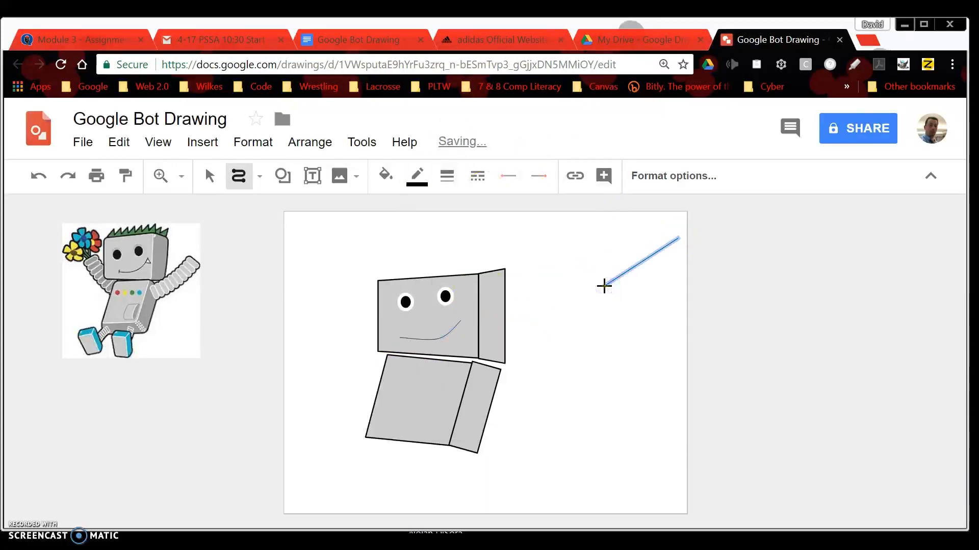
{"action": "key", "text": "Delete"}
Thicken the line of the robot's curved mouth so it stands out on the face
{"action": "left_click", "coordinate": [209, 176]}
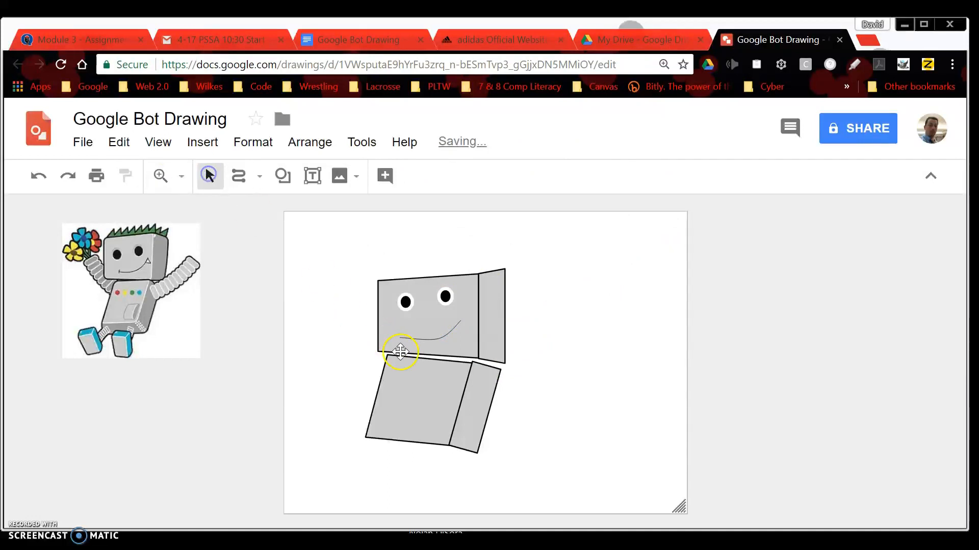
{"action": "left_click", "coordinate": [441, 336]}
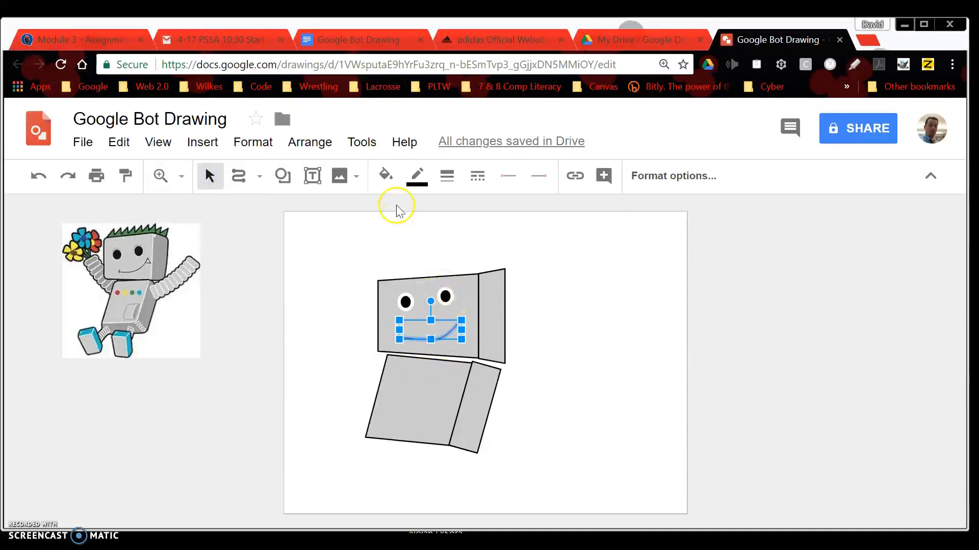
{"action": "left_click", "coordinate": [448, 177]}
{"action": "left_click", "coordinate": [480, 260]}
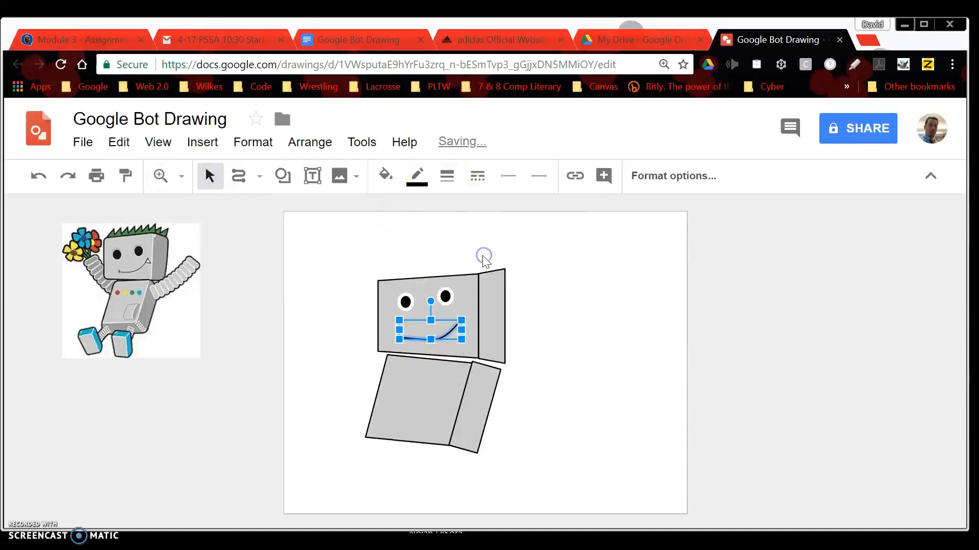
{"action": "left_click", "coordinate": [448, 176]}
{"action": "left_click", "coordinate": [484, 287]}
{"action": "left_click", "coordinate": [644, 273]}
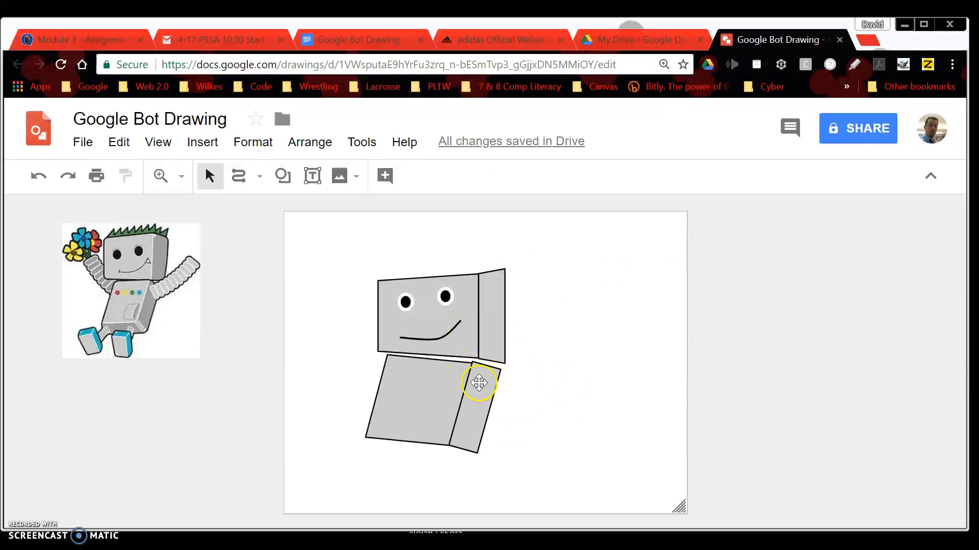
Move the head's side panel away into the empty canvas area to the right of the head
{"action": "left_click", "coordinate": [262, 176]}
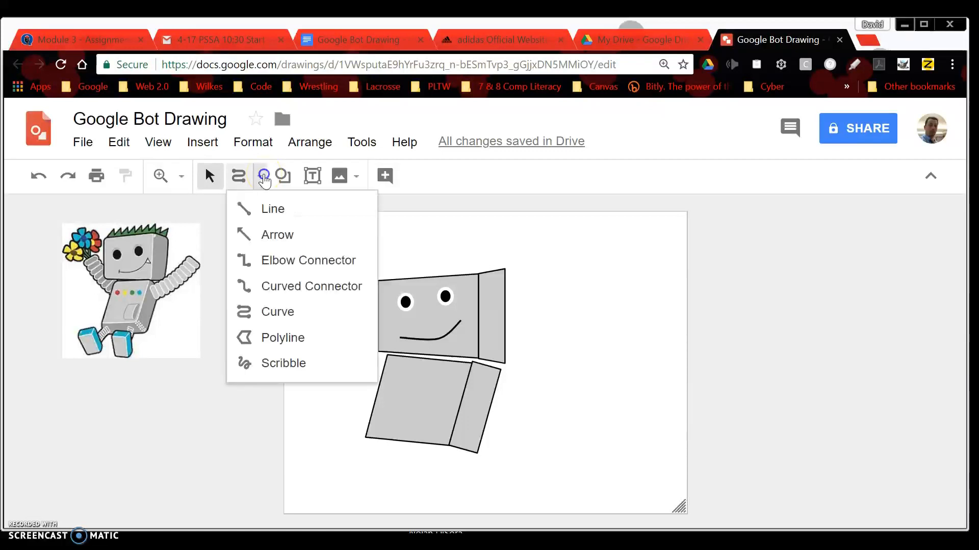
{"action": "left_click", "coordinate": [309, 340]}
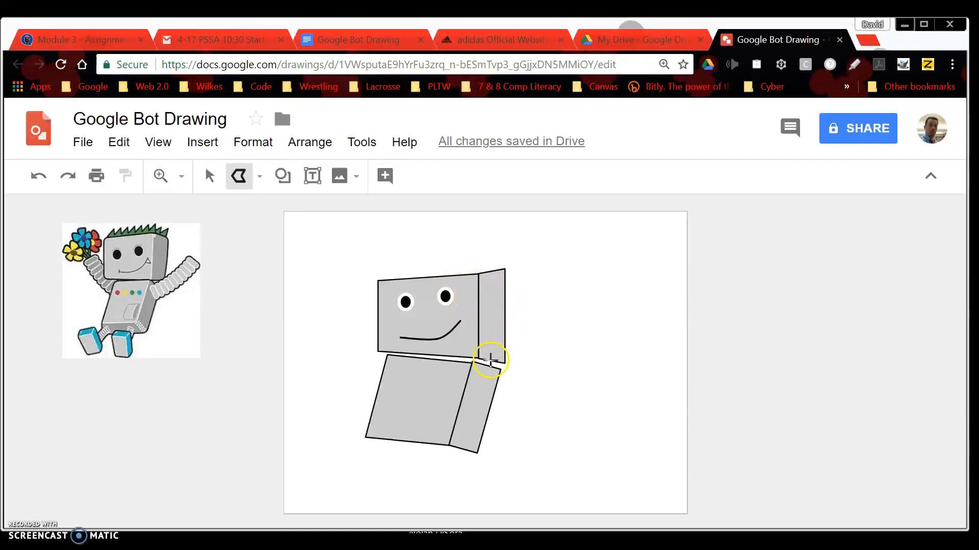
{"action": "left_click", "coordinate": [208, 176]}
{"action": "left_click_drag", "start_coordinate": [491, 286], "coordinate": [561, 289]}
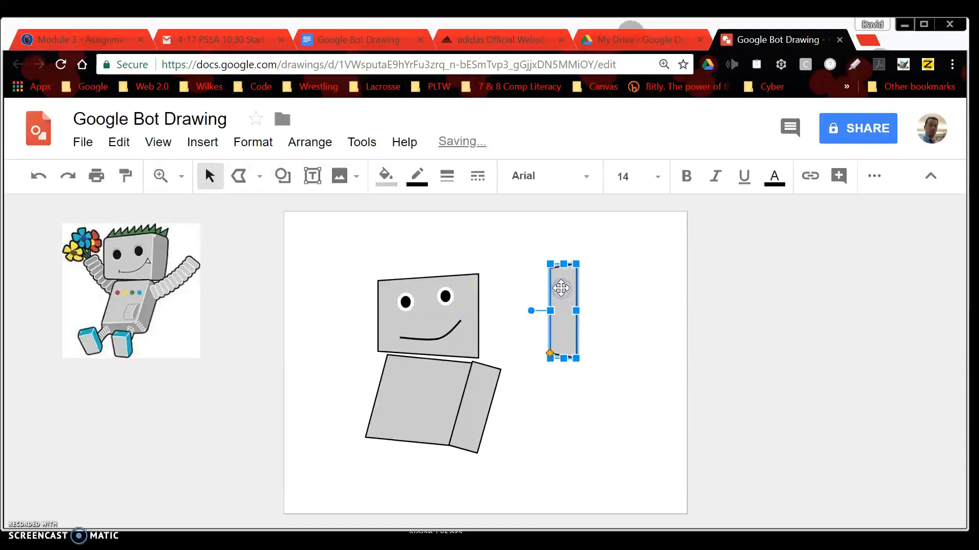
{"action": "left_click", "coordinate": [669, 279]}
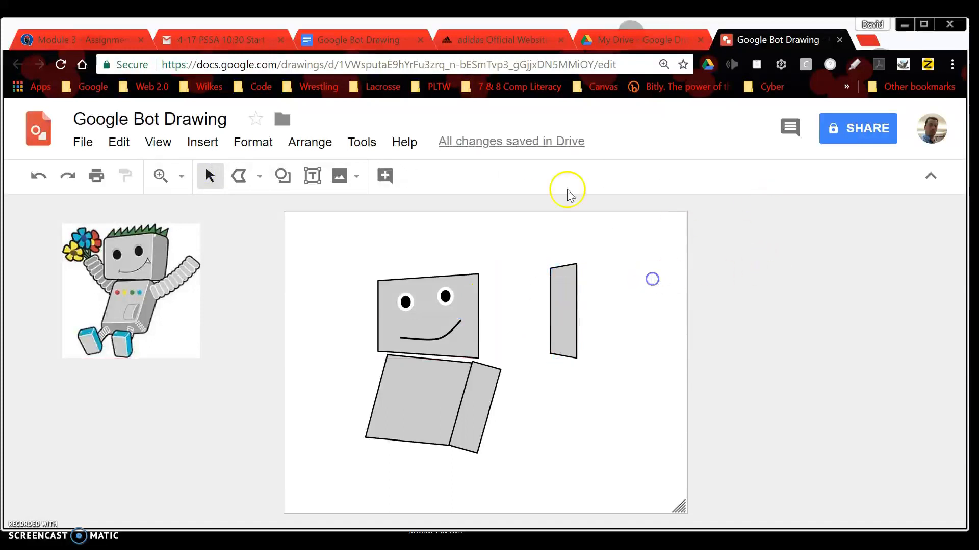
Draw a closed four-sided Polyline along the head's right edge as its new side panel, with the outer edge shorter
{"action": "left_click", "coordinate": [237, 178]}
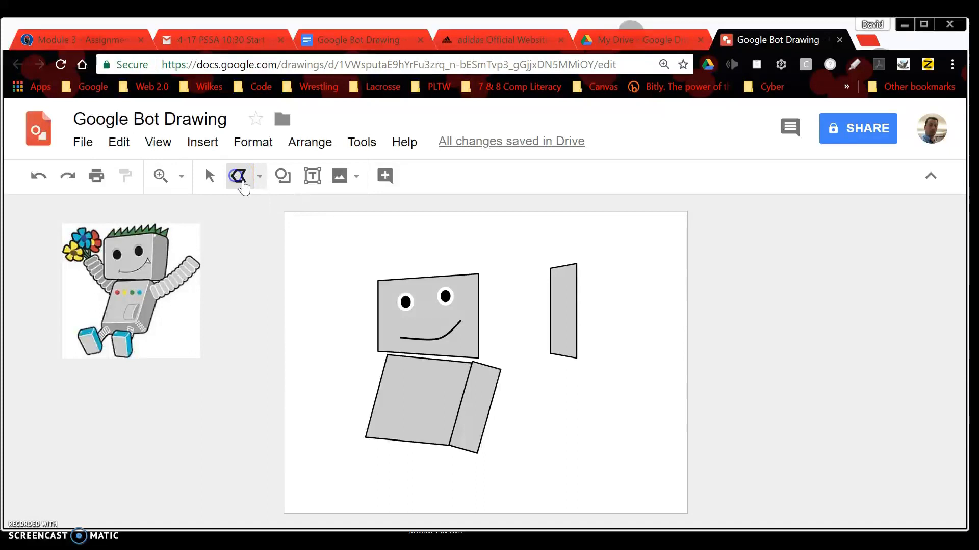
{"action": "left_click", "coordinate": [503, 280]}
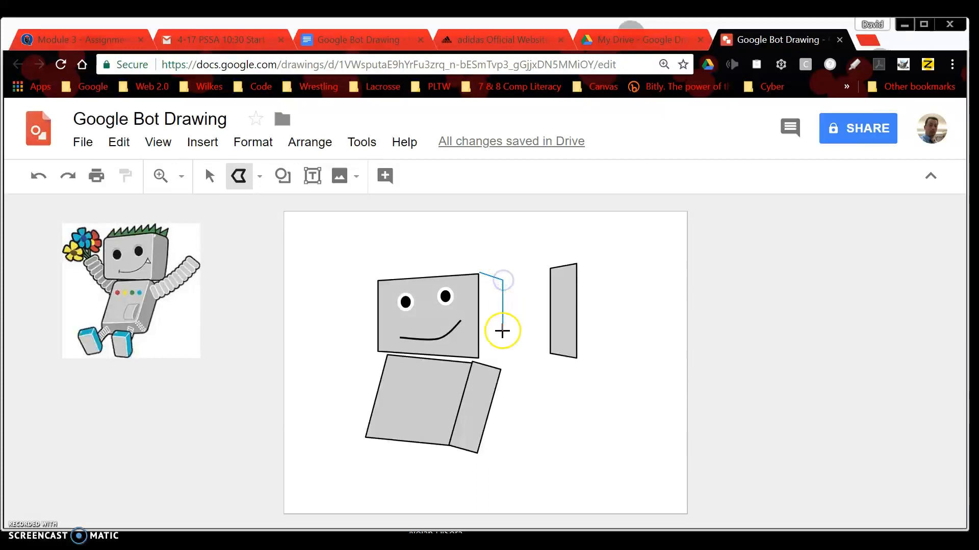
{"action": "left_click", "coordinate": [479, 357]}
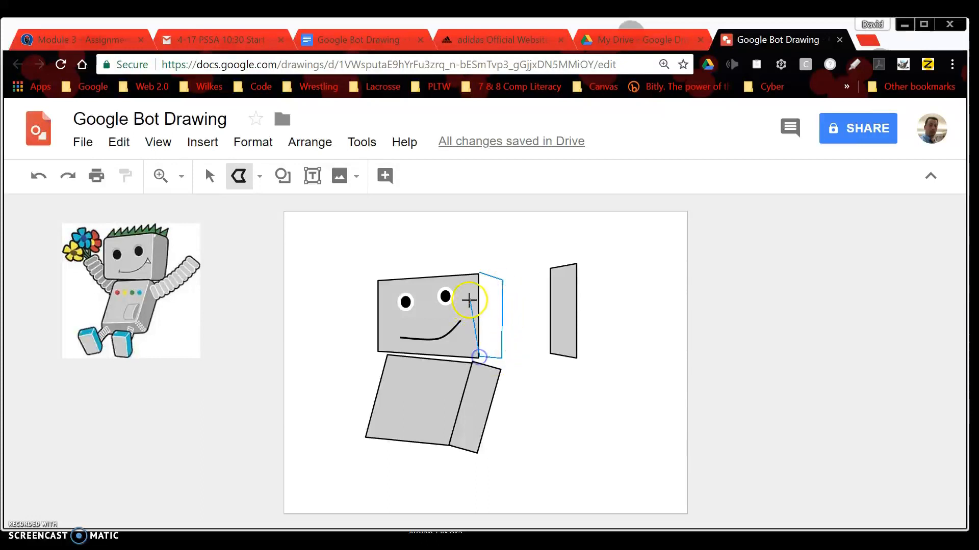
{"action": "left_click", "coordinate": [480, 274]}
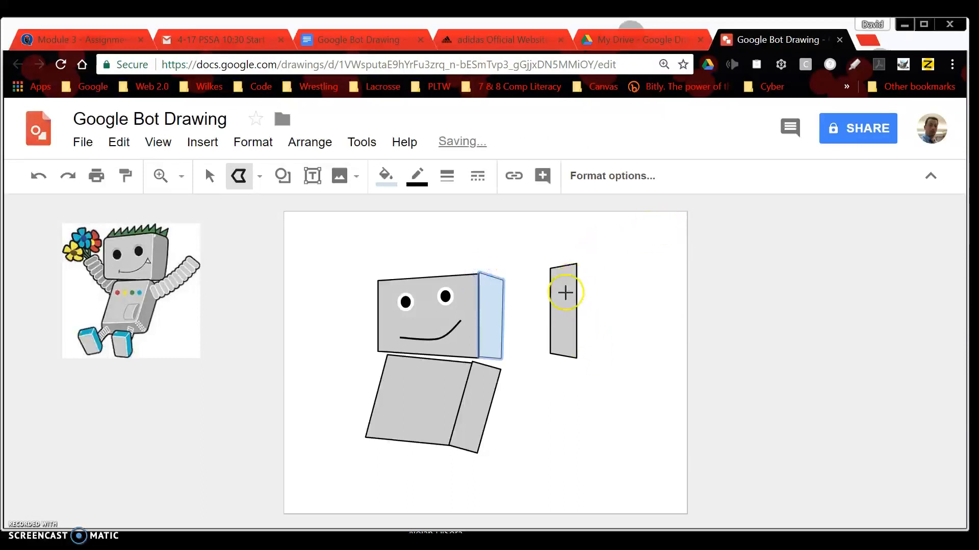
Fill the head's new side panel with a darker gray than the face and thicken its border
{"action": "left_click", "coordinate": [392, 177]}
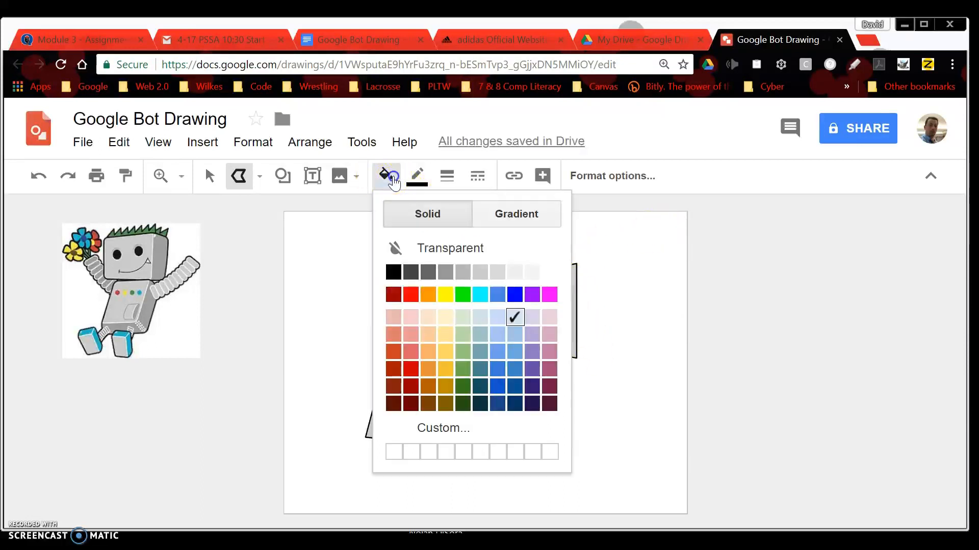
{"action": "left_click", "coordinate": [462, 272]}
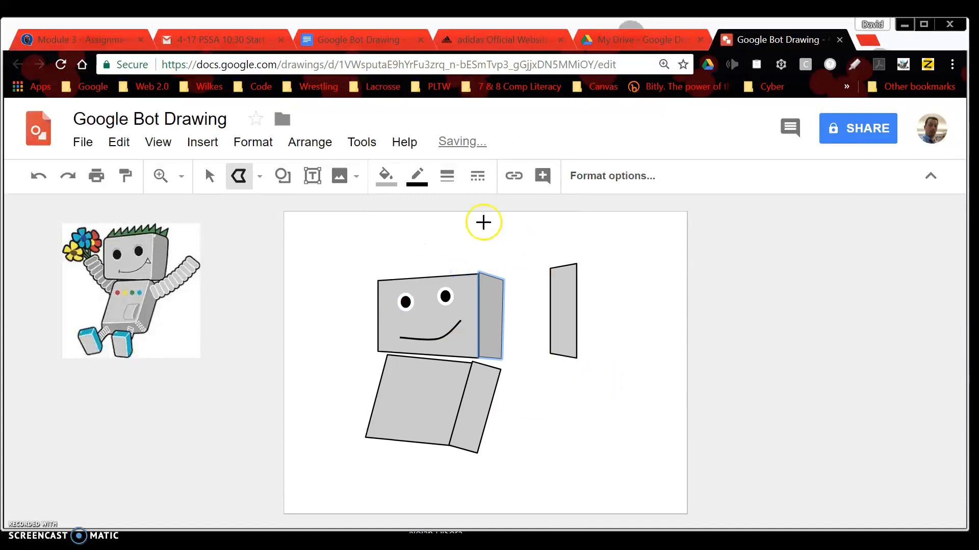
{"action": "left_click", "coordinate": [447, 176]}
{"action": "left_click", "coordinate": [478, 259]}
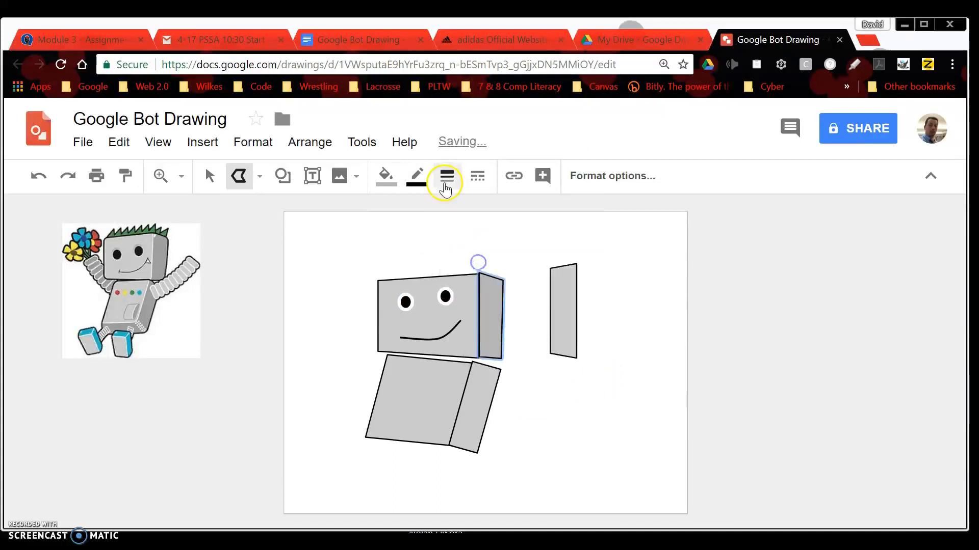
{"action": "left_click", "coordinate": [416, 178]}
{"action": "left_click", "coordinate": [648, 340]}
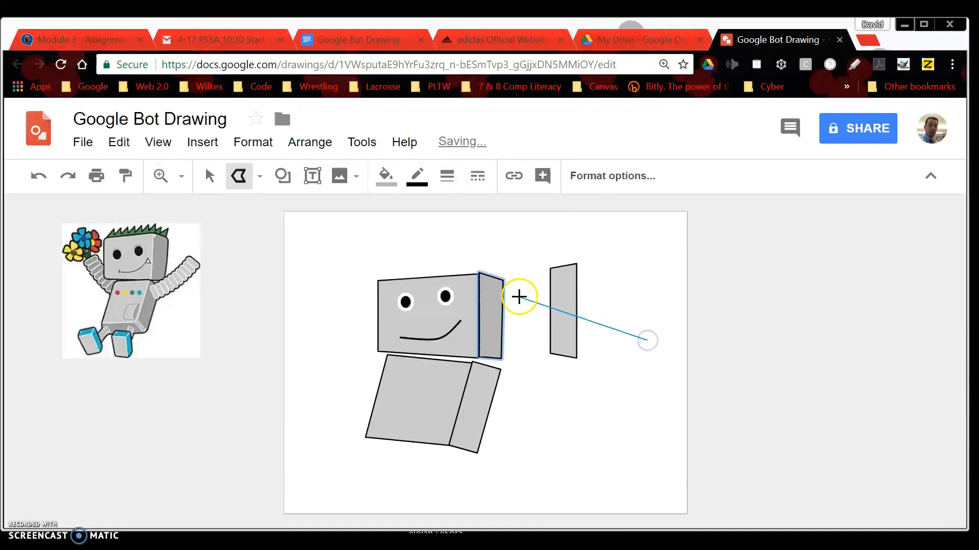
{"action": "double_click", "coordinate": [631, 321]}
{"action": "key", "text": "Delete"}
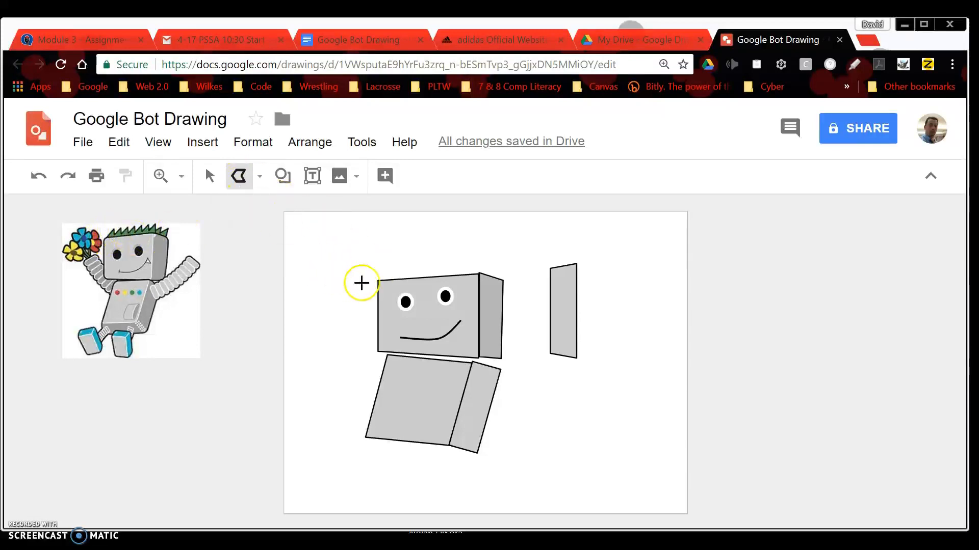
Draw a spiky zigzag Polyline along the top of the head as hair and fill it with dark green
{"action": "left_click", "coordinate": [378, 279]}
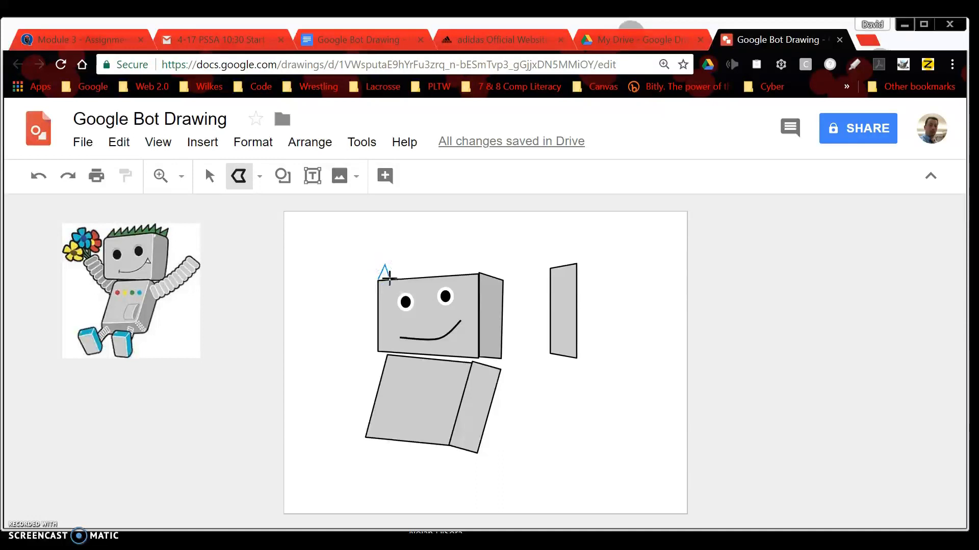
{"action": "left_click", "coordinate": [398, 261]}
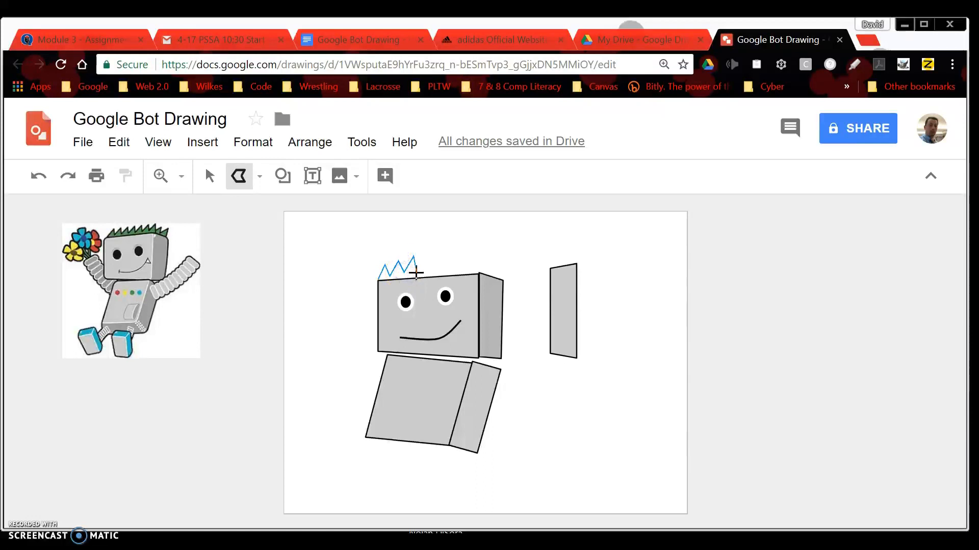
{"action": "left_click", "coordinate": [423, 252]}
{"action": "left_click", "coordinate": [423, 273]}
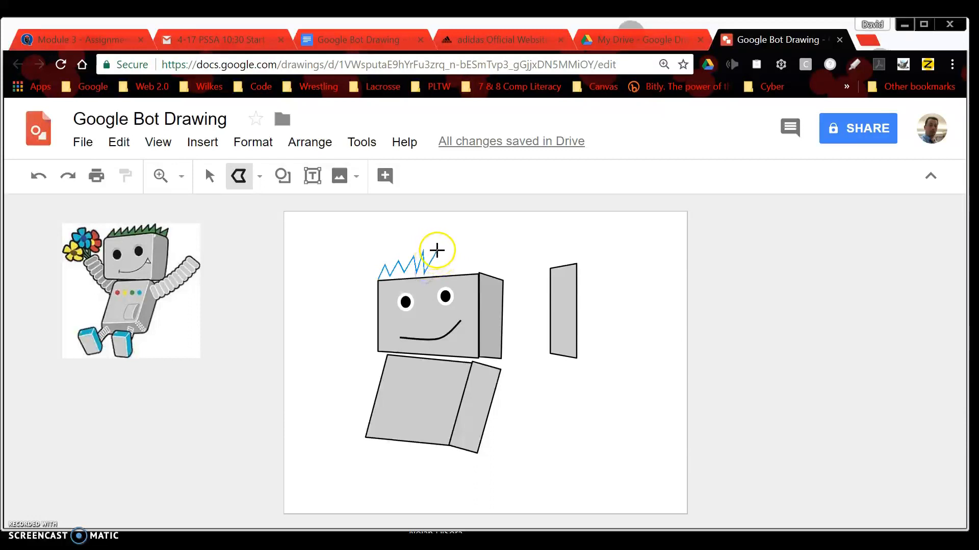
{"action": "left_click", "coordinate": [452, 242]}
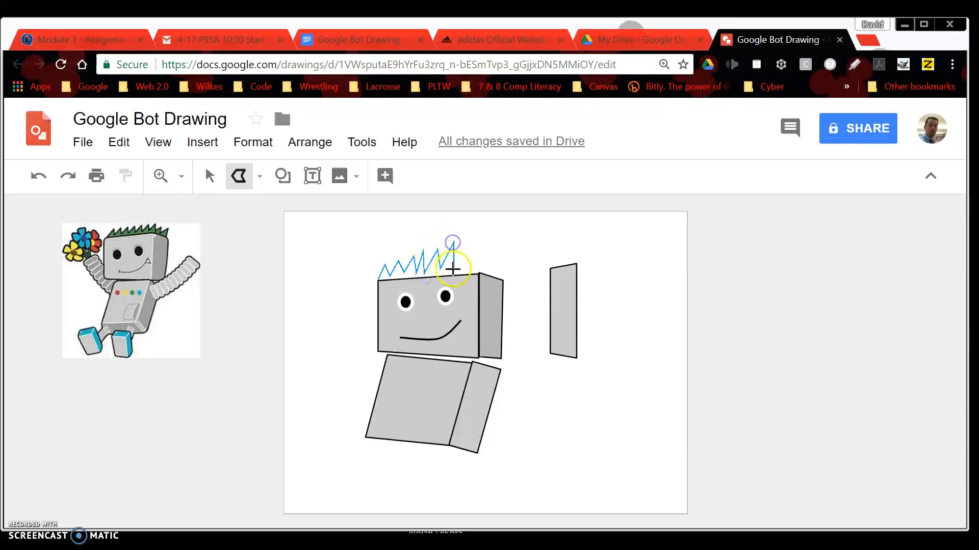
{"action": "left_click", "coordinate": [461, 251]}
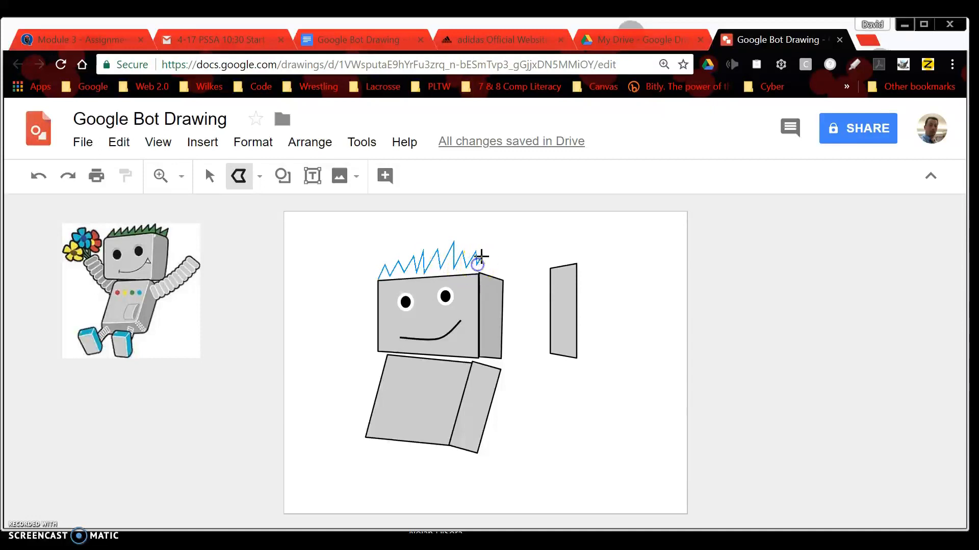
{"action": "double_click", "coordinate": [484, 260]}
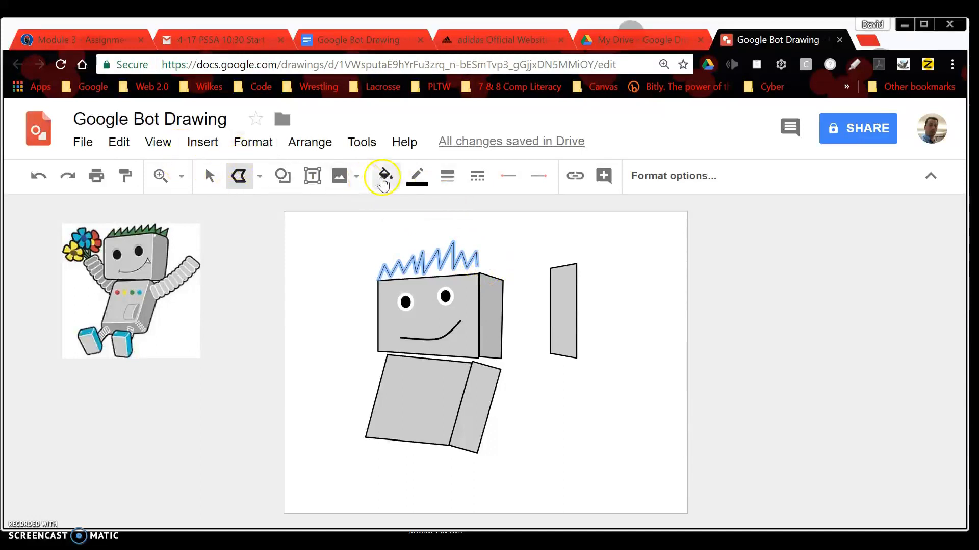
{"action": "left_click", "coordinate": [389, 178]}
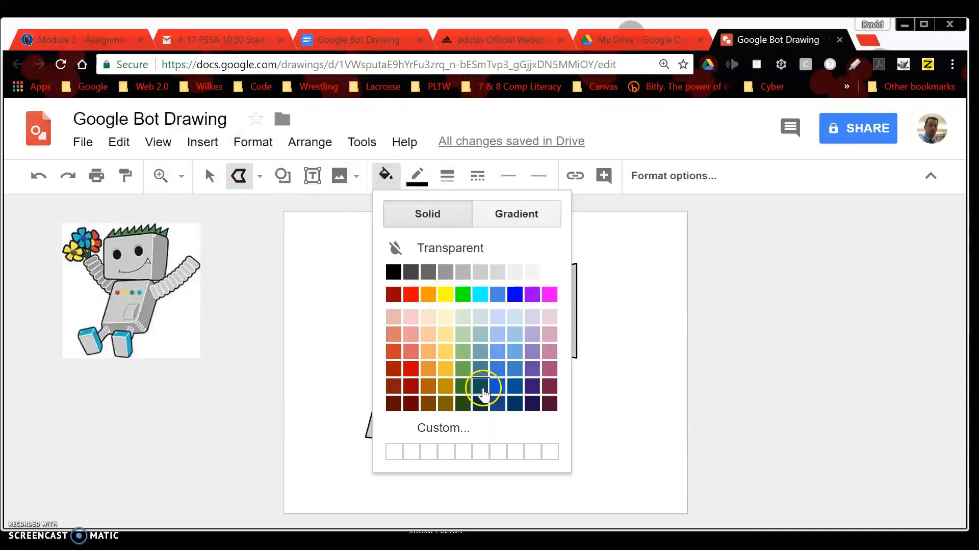
{"action": "left_click", "coordinate": [462, 390]}
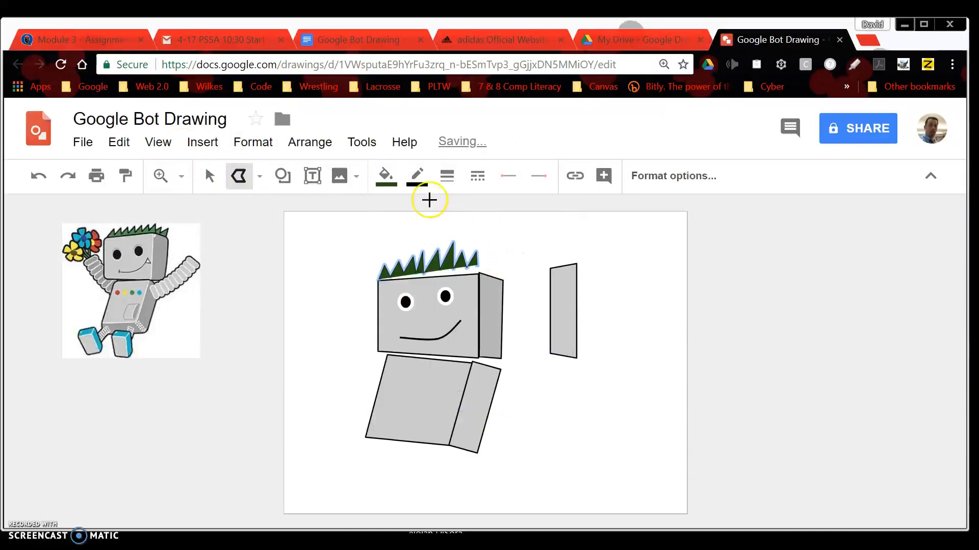
Set the hair's border color to black and adjust its border weight
{"action": "left_click", "coordinate": [422, 183]}
{"action": "left_click", "coordinate": [424, 236]}
{"action": "left_click", "coordinate": [446, 176]}
{"action": "left_click", "coordinate": [474, 261]}
{"action": "left_click", "coordinate": [654, 276]}
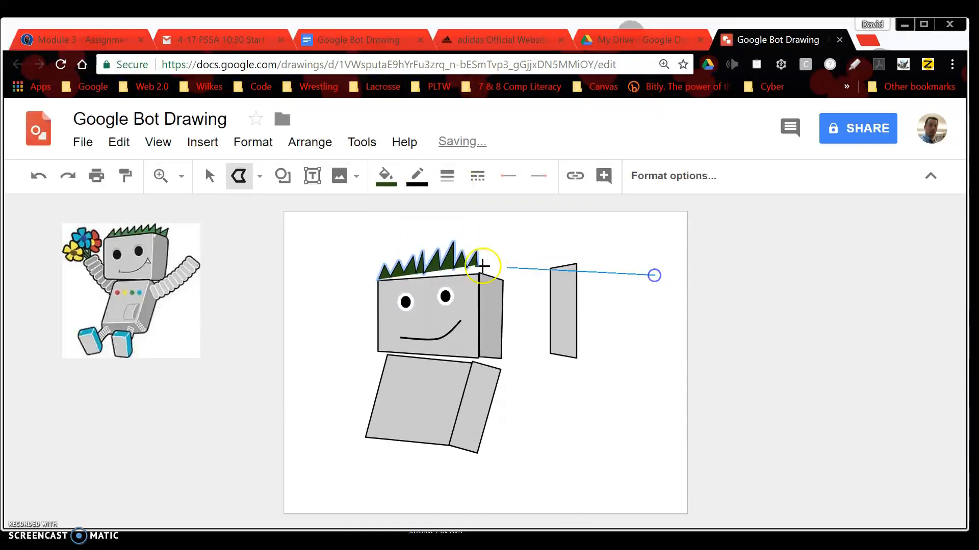
{"action": "left_click", "coordinate": [604, 276]}
{"action": "left_click", "coordinate": [209, 176]}
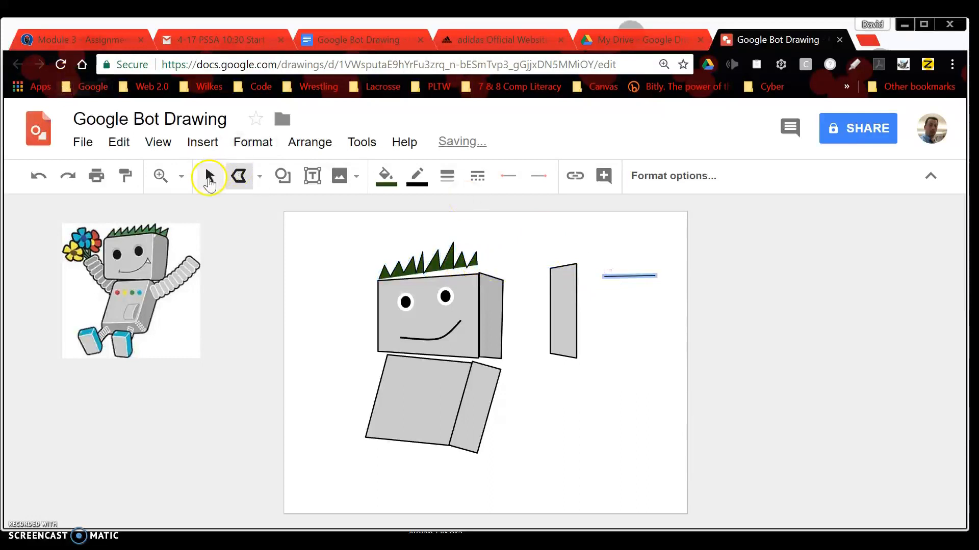
{"action": "key", "text": "Delete"}
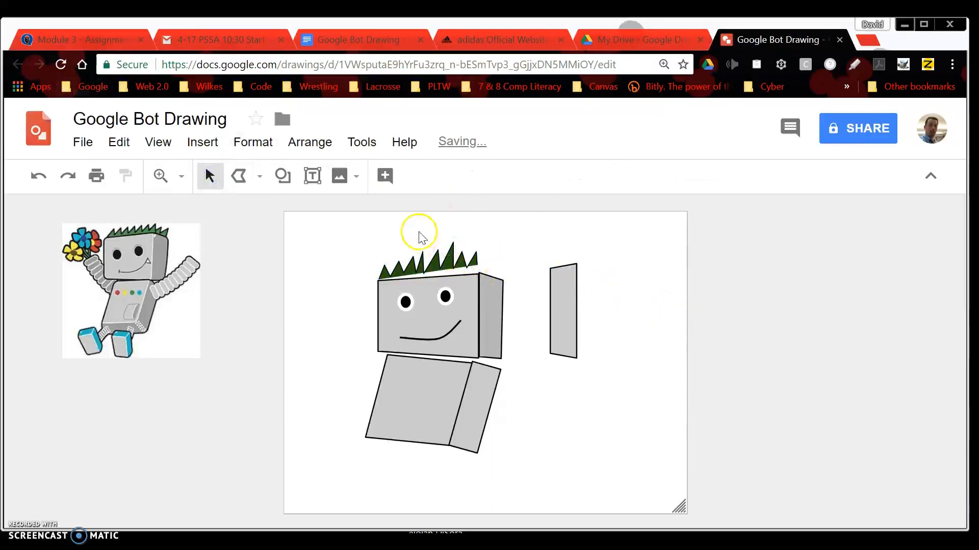
Try rotating the green hair slightly clockwise, and delete it from the top of the head
{"action": "left_click", "coordinate": [461, 259]}
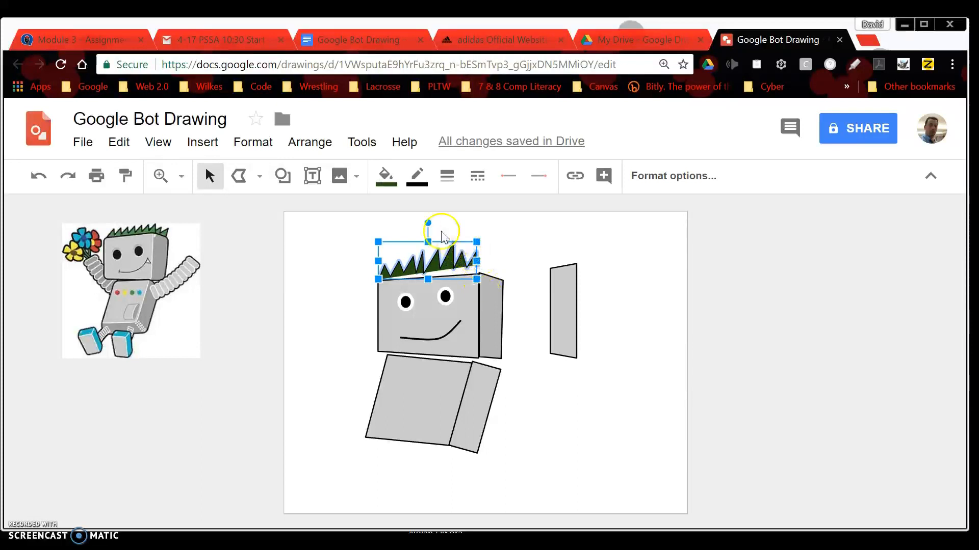
{"action": "left_click_drag", "start_coordinate": [428, 223], "coordinate": [435, 224]}
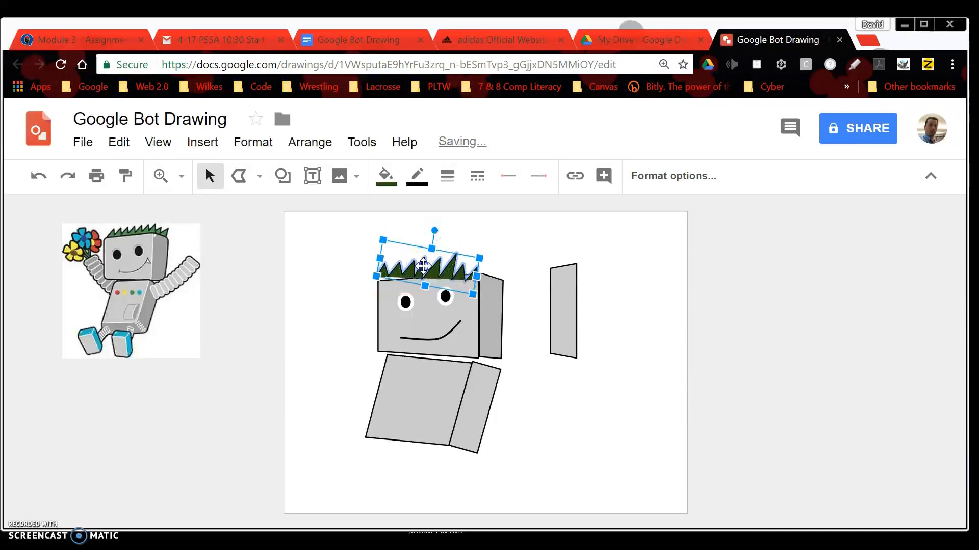
{"action": "key", "text": "Delete"}
Draw a closed spiky Polyline as new hair, spanning the top edges of both the face and the head's side panel
{"action": "left_click", "coordinate": [239, 176]}
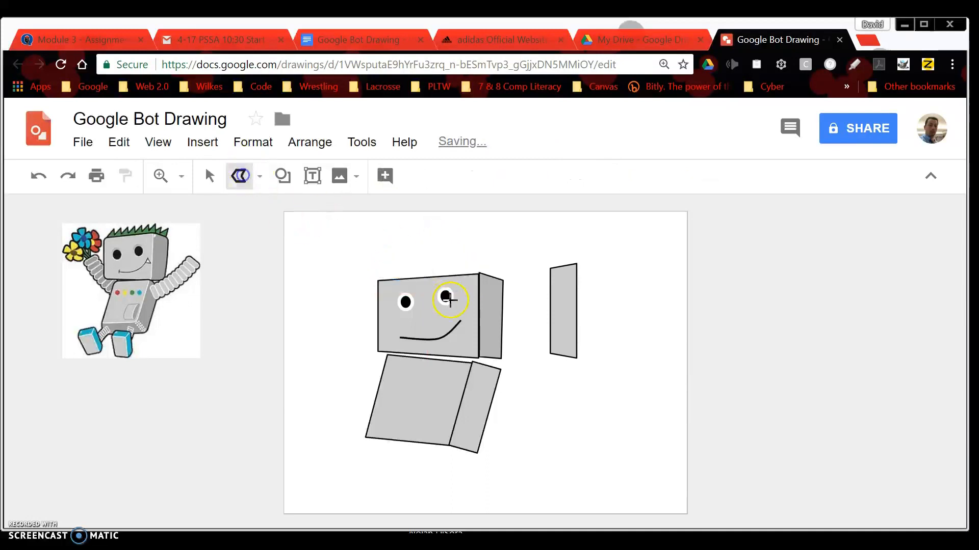
{"action": "left_click", "coordinate": [377, 280]}
{"action": "left_click", "coordinate": [389, 256]}
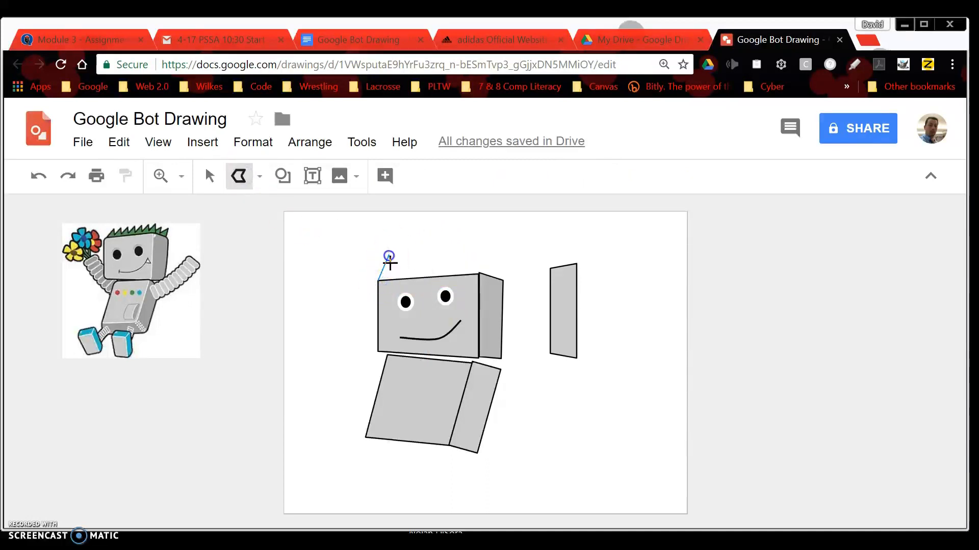
{"action": "left_click", "coordinate": [394, 278]}
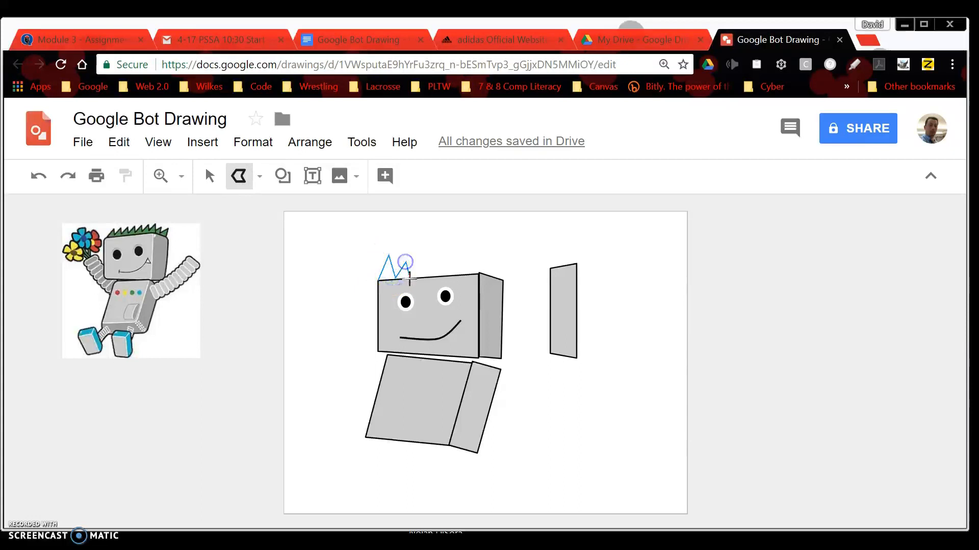
{"action": "left_click", "coordinate": [416, 247]}
{"action": "left_click", "coordinate": [424, 278]}
{"action": "left_click", "coordinate": [433, 278]}
{"action": "left_click", "coordinate": [450, 251]}
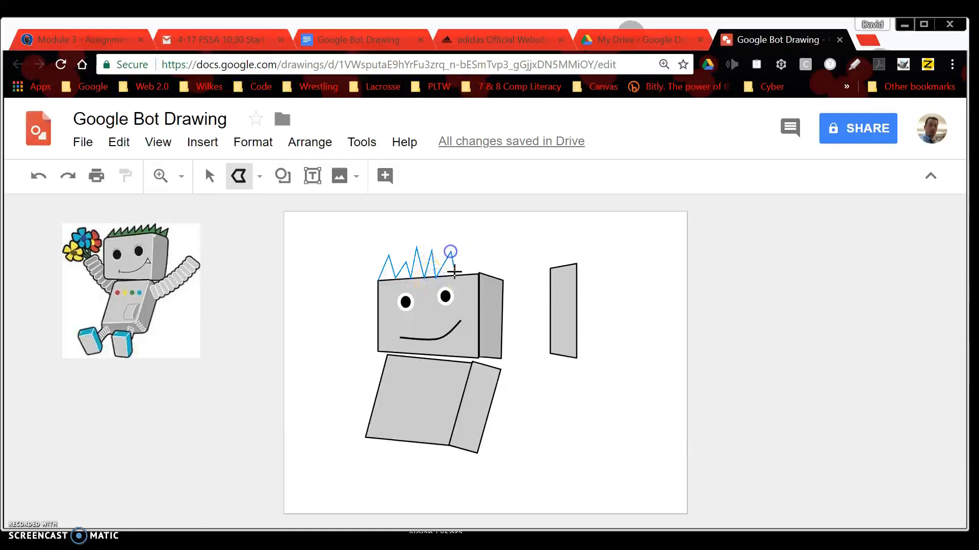
{"action": "left_click", "coordinate": [474, 248]}
{"action": "left_click", "coordinate": [477, 272]}
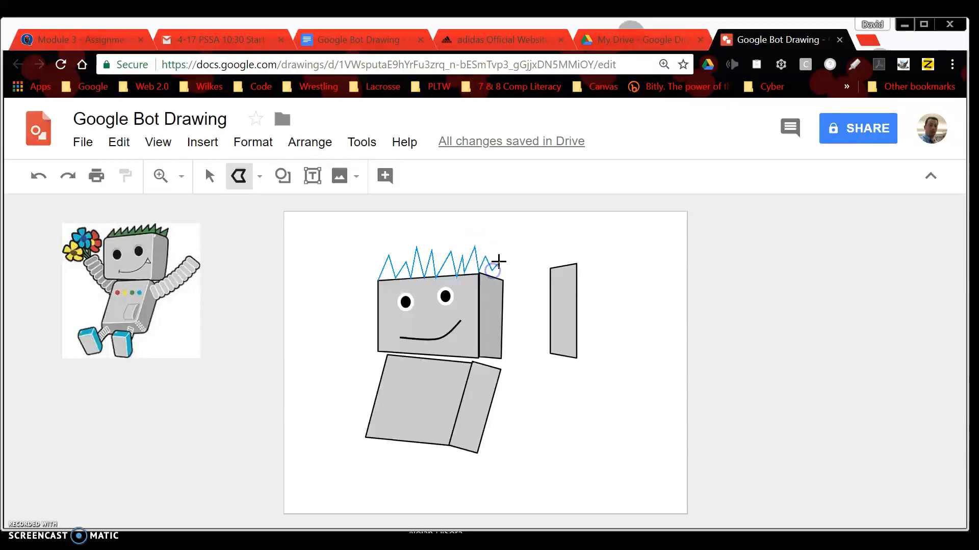
{"action": "left_click", "coordinate": [482, 275]}
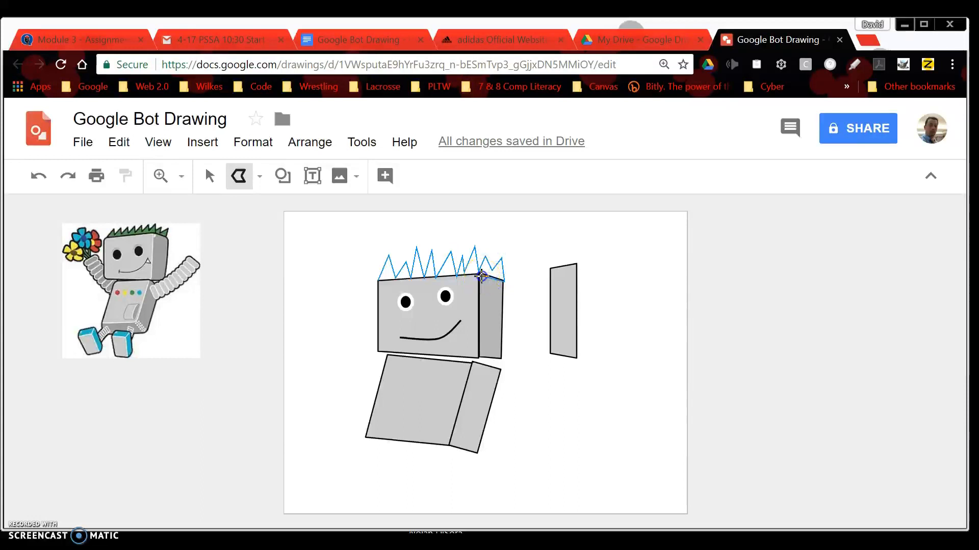
{"action": "left_click", "coordinate": [377, 280]}
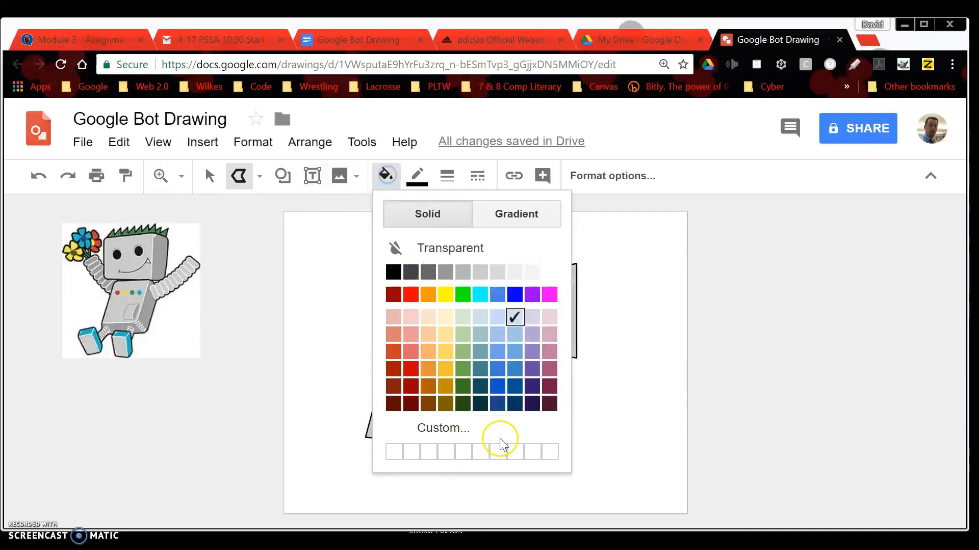
Fill the new hair with dark green and deselect it
{"action": "left_click", "coordinate": [462, 404]}
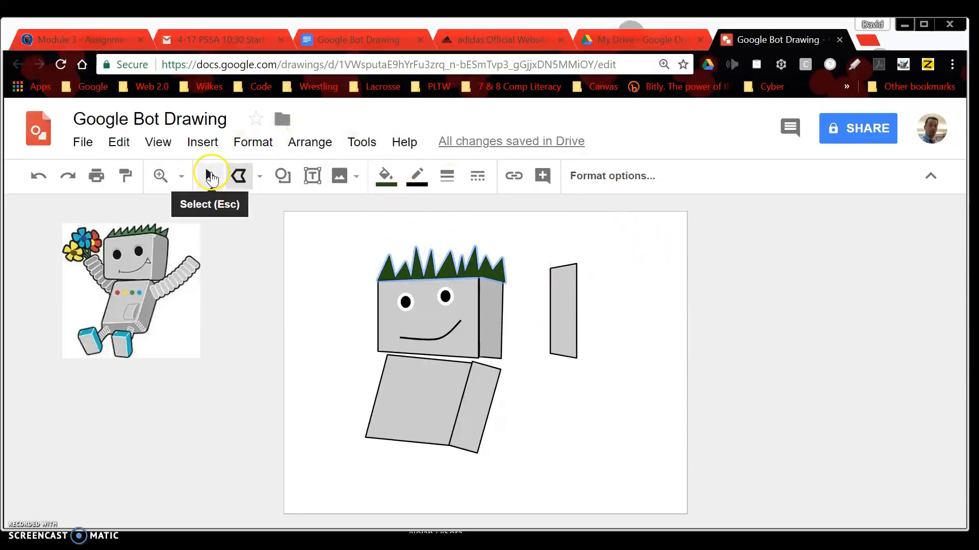
{"action": "left_click", "coordinate": [210, 177]}
{"action": "left_click", "coordinate": [618, 337]}
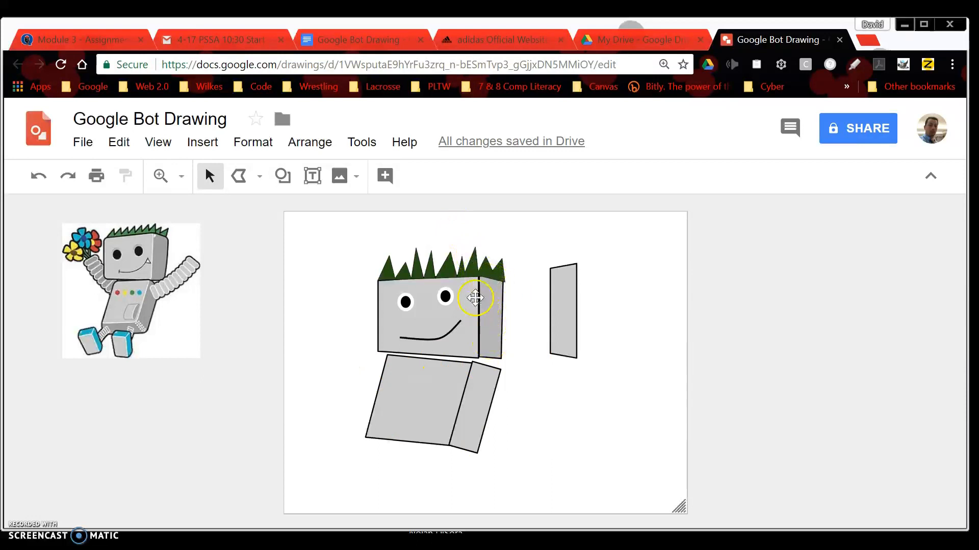
{"action": "left_click", "coordinate": [259, 177]}
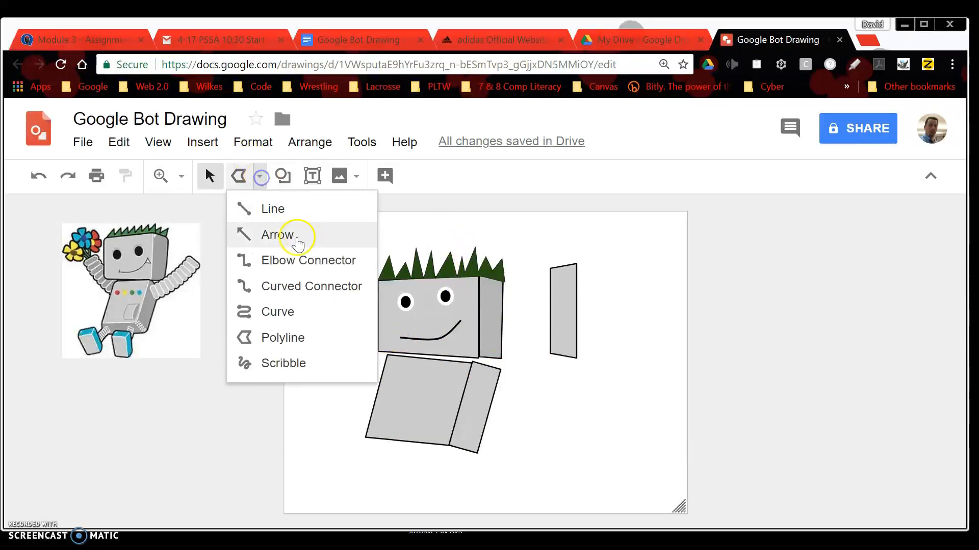
{"action": "left_click", "coordinate": [666, 253]}
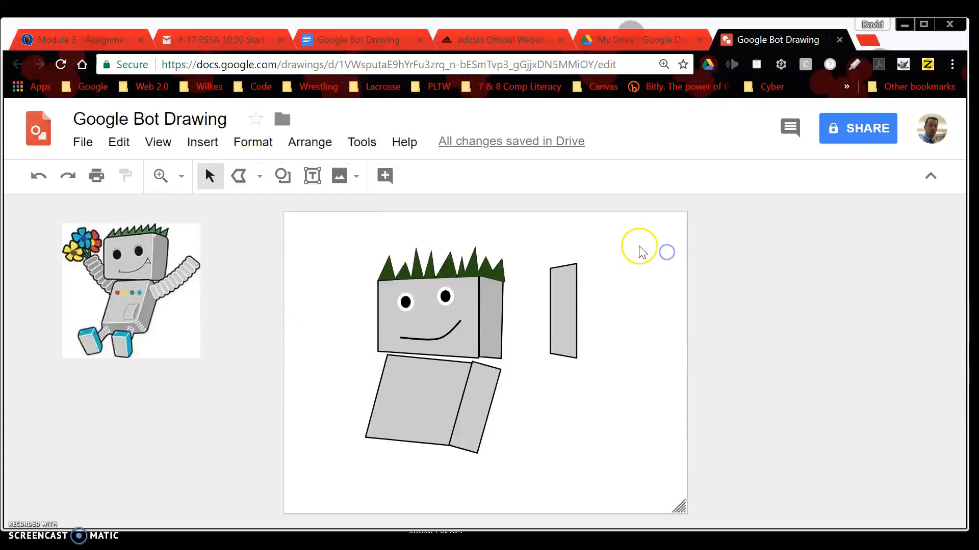